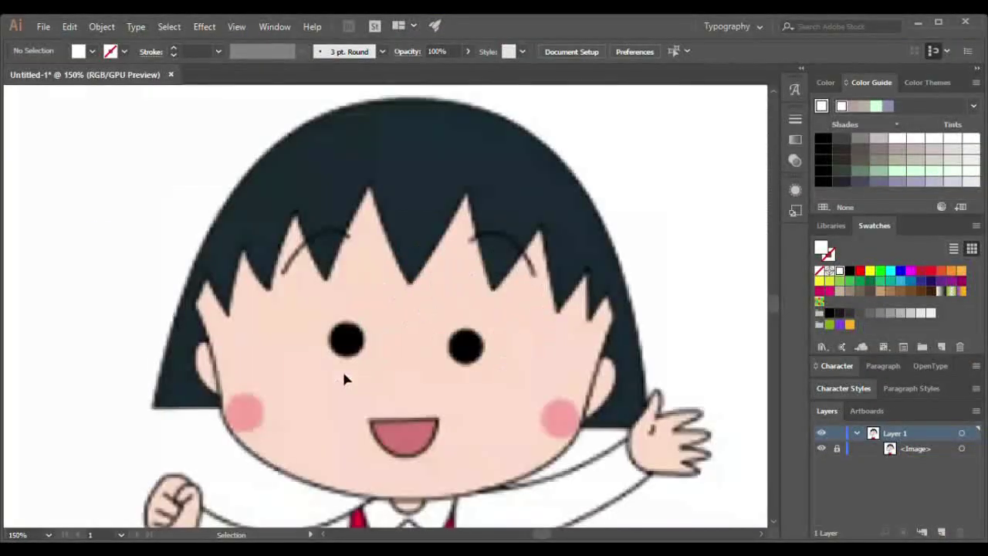
Draw a black oval over the left eye and trace the second eyebrow curve
{"action": "scroll", "coordinate": [347, 340], "scroll_direction": "up", "scroll_amount": 2}
{"action": "key", "text": "l"}
{"action": "left_click_drag", "start_coordinate": [350, 350], "coordinate": [387, 386]}
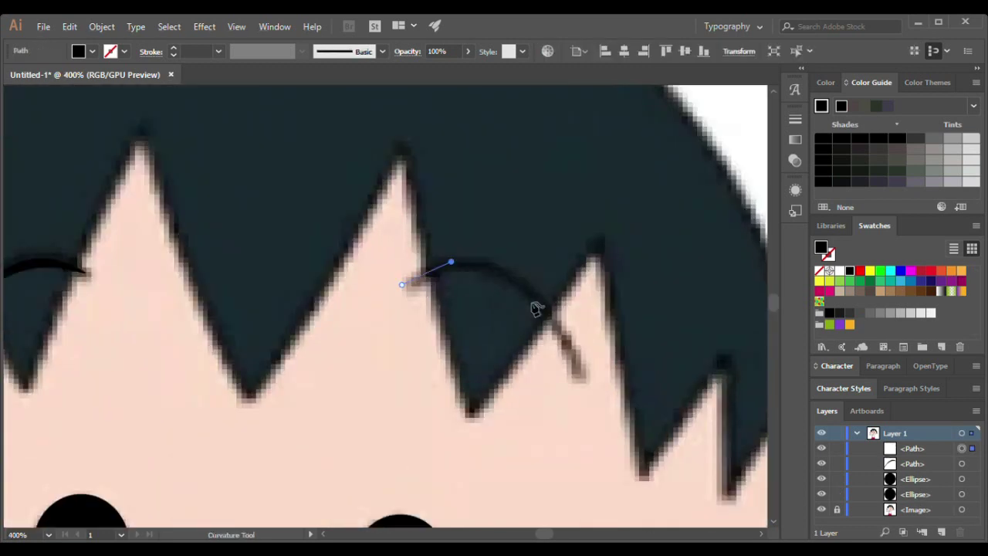
{"action": "left_click", "coordinate": [541, 288]}
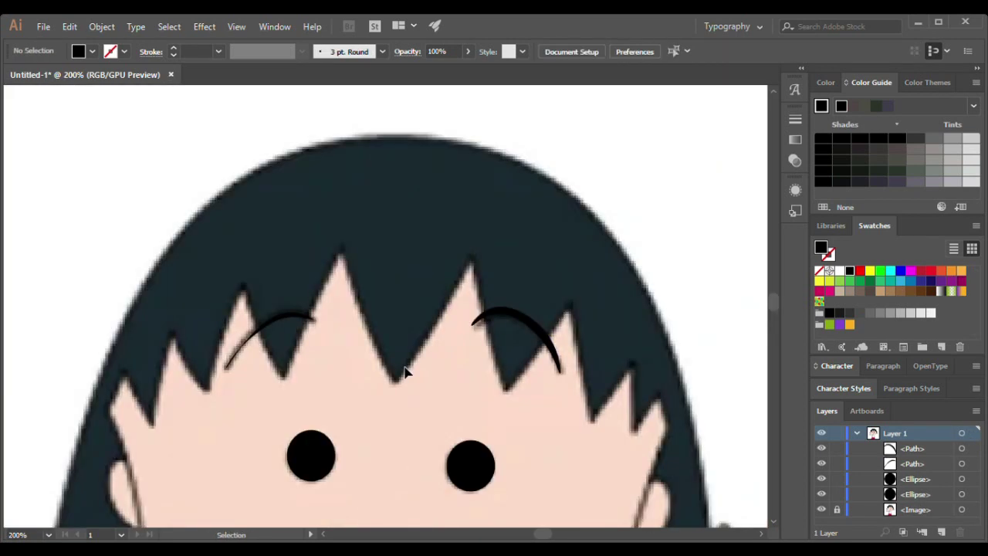
Trace the hair's zig-zag fringe spikes across to its lower-right corner
{"action": "left_click", "coordinate": [430, 248]}
{"action": "left_click", "coordinate": [485, 380]}
{"action": "left_click", "coordinate": [562, 263]}
{"action": "left_click", "coordinate": [591, 390]}
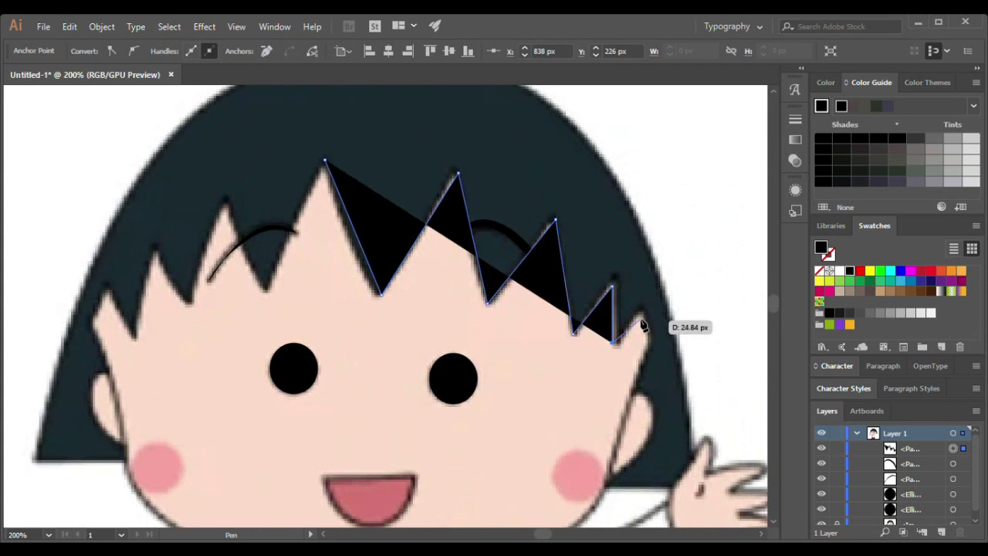
{"action": "left_click", "coordinate": [641, 310]}
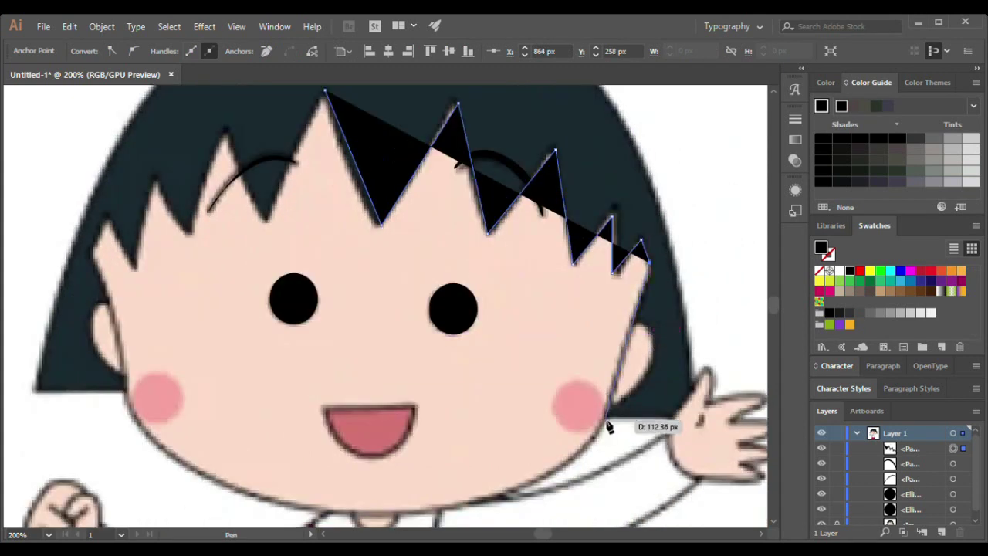
{"action": "left_click", "coordinate": [606, 490]}
{"action": "left_click", "coordinate": [687, 489]}
{"action": "left_click", "coordinate": [691, 446]}
Continue the hair path over the rounded crown and down the left side, closing it at the fringe
{"action": "left_click", "coordinate": [614, 176]}
{"action": "left_click", "coordinate": [324, 160]}
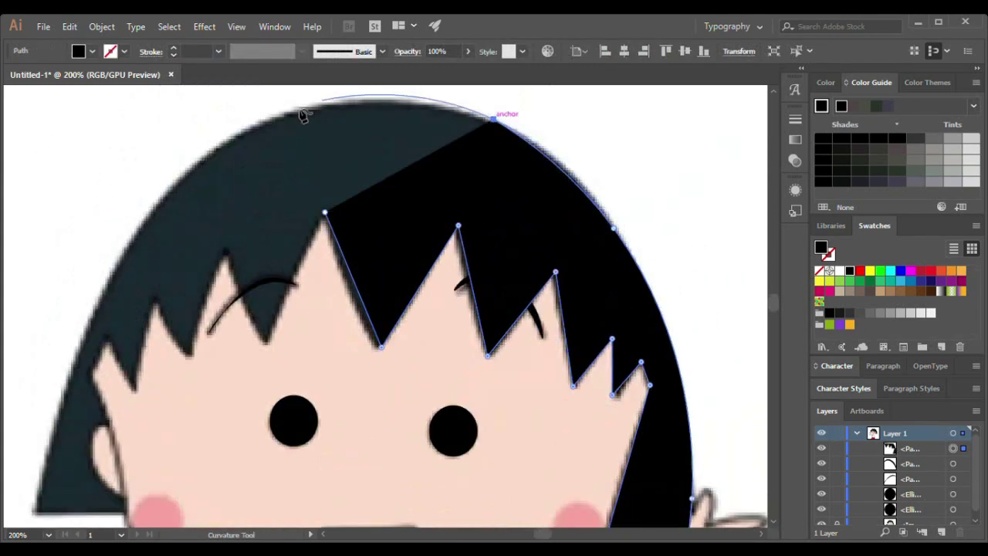
{"action": "left_click", "coordinate": [203, 159]}
{"action": "left_click", "coordinate": [224, 152]}
{"action": "key", "text": "ctrl+z"}
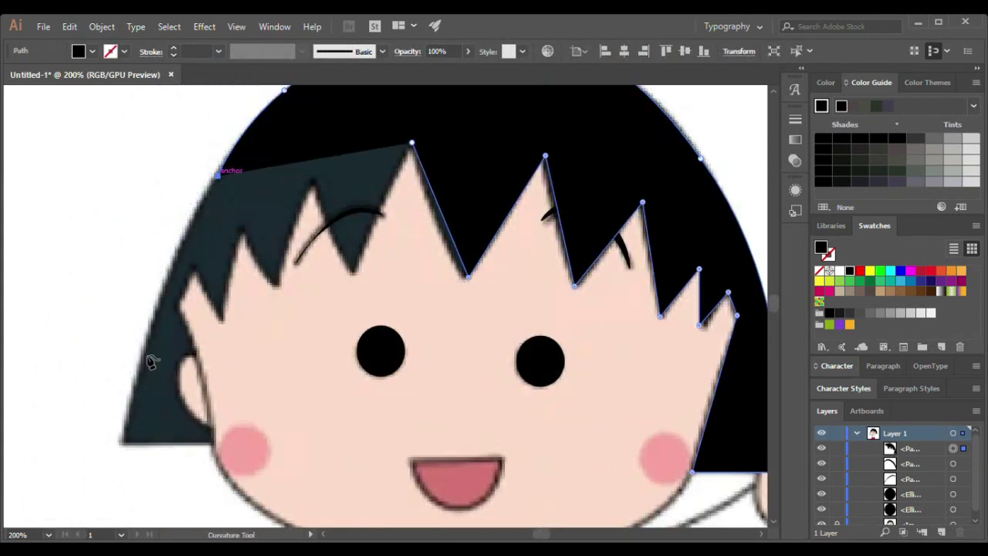
{"action": "left_click", "coordinate": [124, 445]}
{"action": "key", "text": "p"}
{"action": "left_click", "coordinate": [242, 443]}
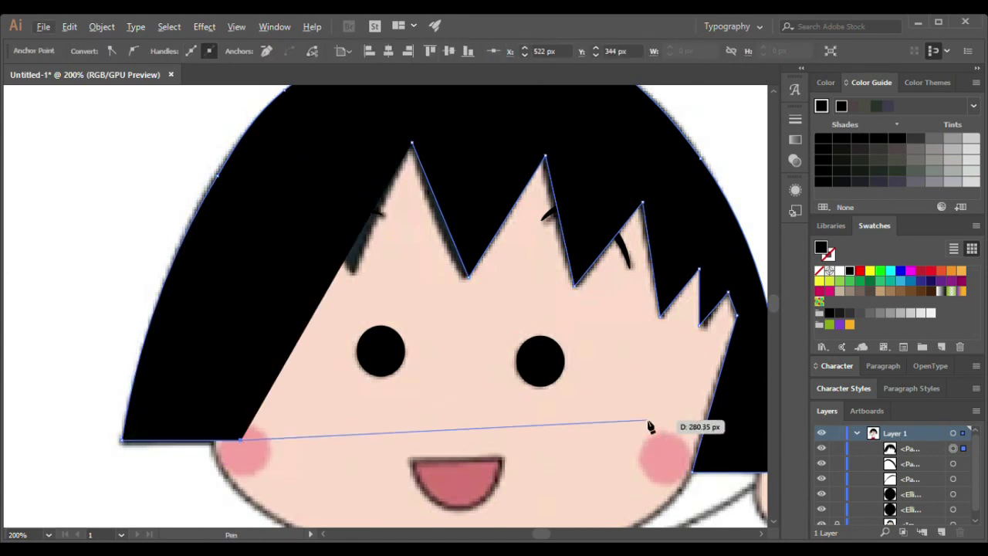
{"action": "left_click", "coordinate": [411, 144]}
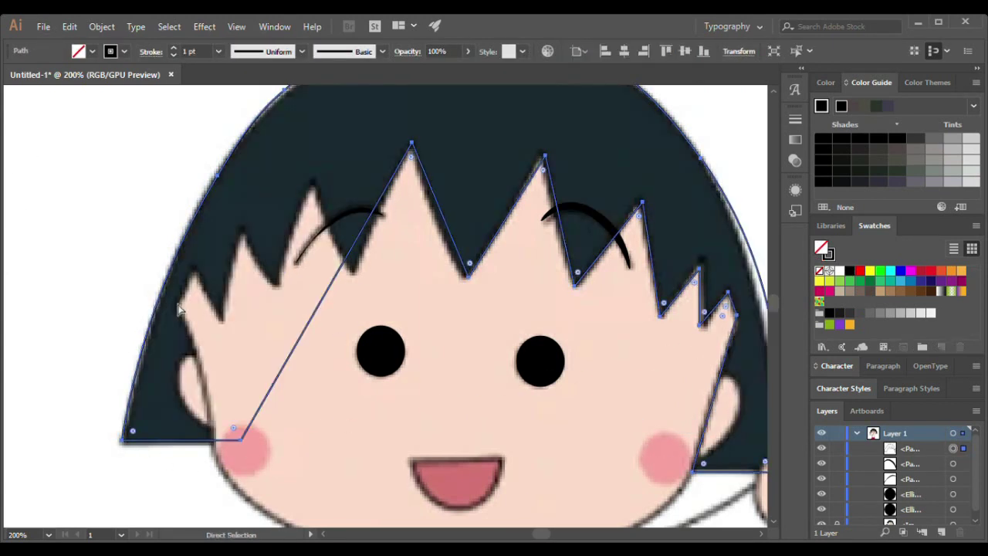
Trace the rounded face outline from the left temple and close it
{"action": "key", "text": "ctrl+shift+bracketleft"}
{"action": "key", "text": "p"}
{"action": "scroll", "coordinate": [106, 237], "scroll_direction": "down", "scroll_amount": 3}
{"action": "left_click", "coordinate": [177, 238]}
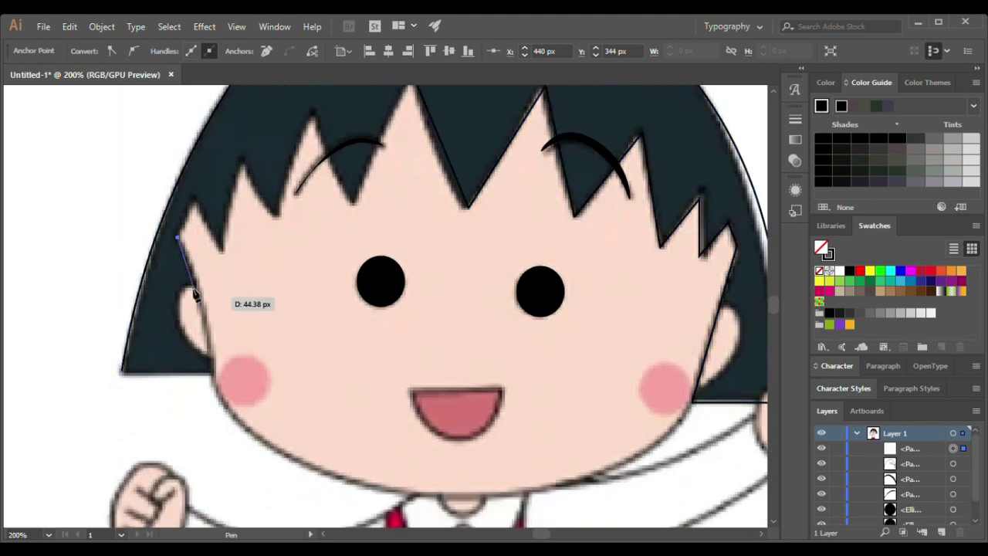
{"action": "key", "text": "shift+grave"}
{"action": "left_click", "coordinate": [194, 275]}
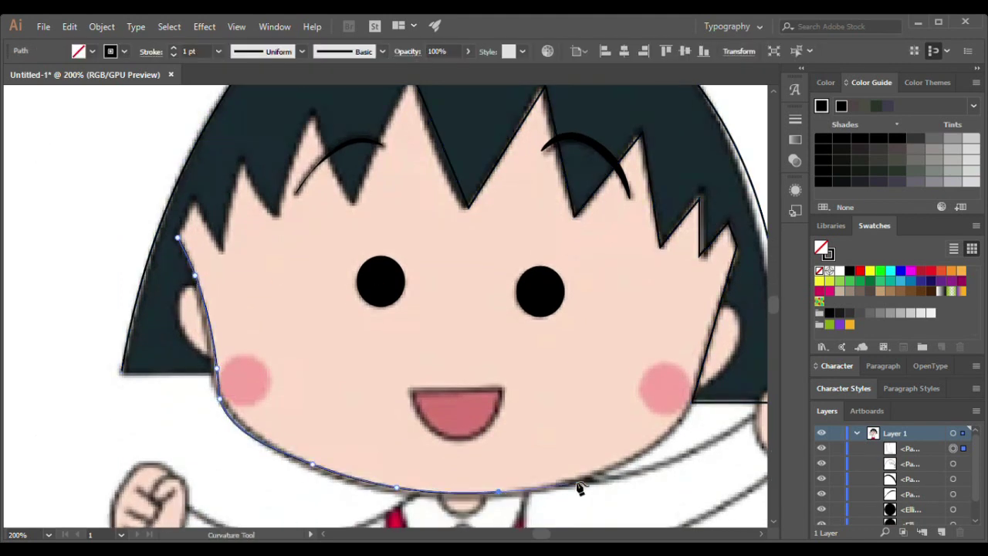
{"action": "left_click_drag", "start_coordinate": [626, 124], "coordinate": [486, 176]}
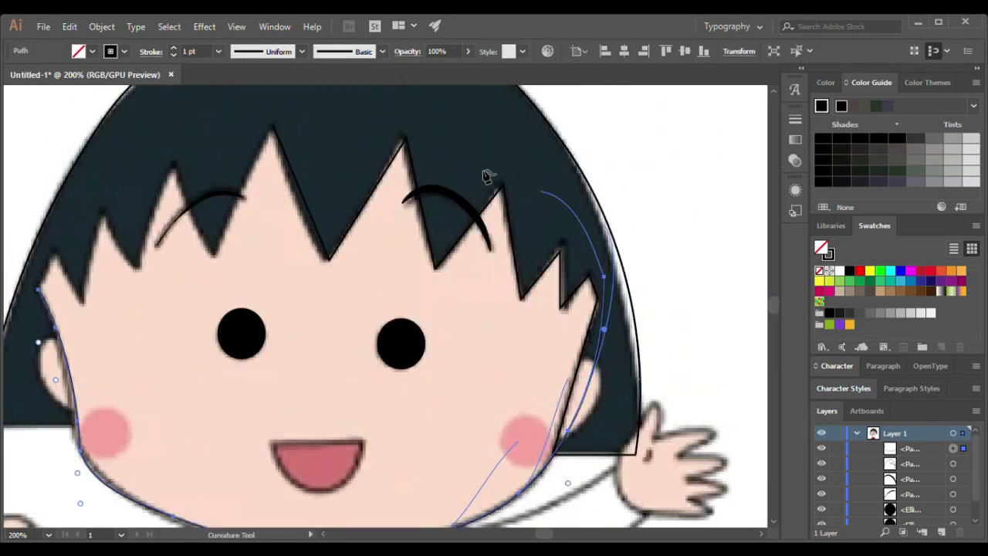
{"action": "scroll", "coordinate": [256, 152], "scroll_direction": "left", "scroll_amount": 2}
{"action": "left_click", "coordinate": [149, 309]}
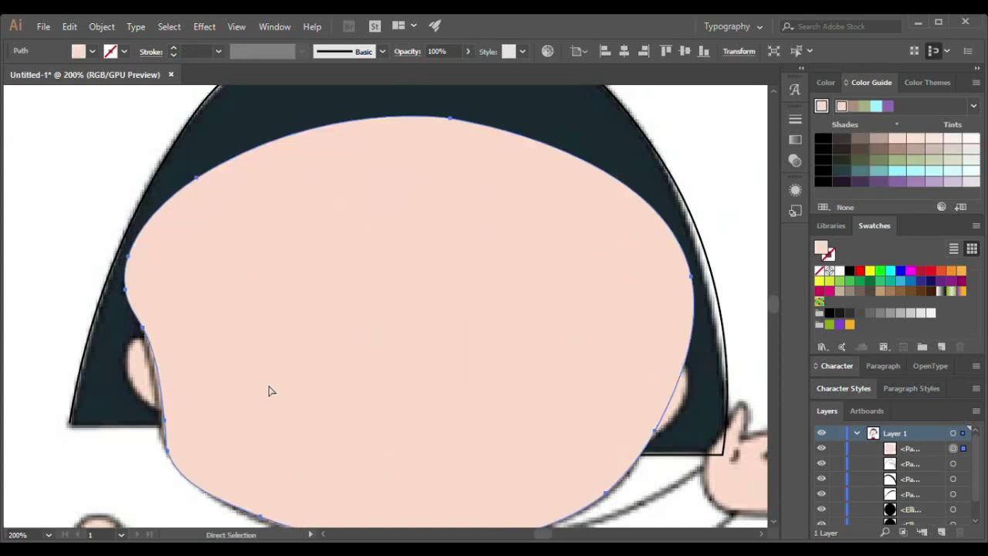
Extend the hair path along its bottom and left fringe spikes, making it a solid black shape
{"action": "key", "text": "a"}
{"action": "left_click", "coordinate": [126, 394]}
{"action": "key", "text": "p"}
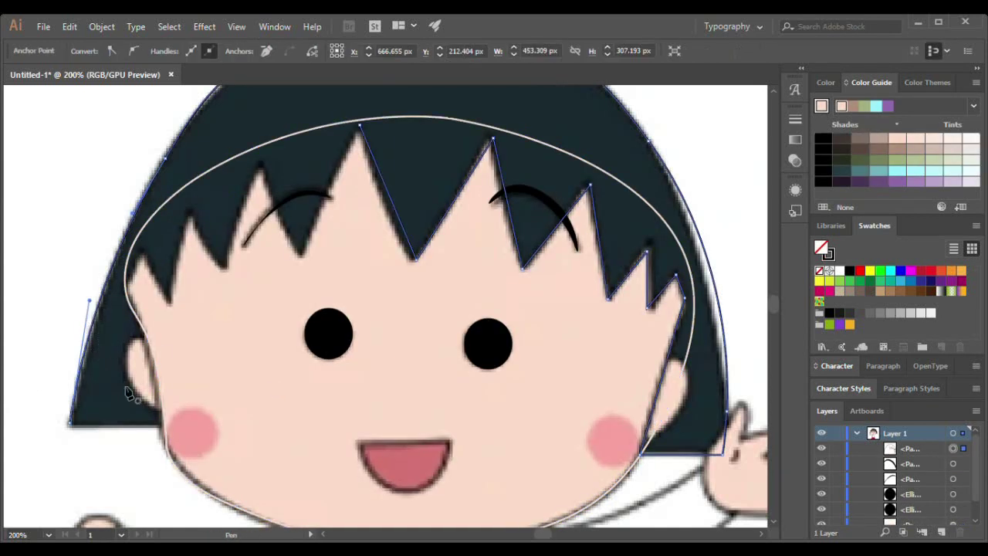
{"action": "left_click", "coordinate": [159, 423]}
{"action": "left_click", "coordinate": [125, 282]}
{"action": "left_click", "coordinate": [143, 256]}
{"action": "left_click", "coordinate": [168, 301]}
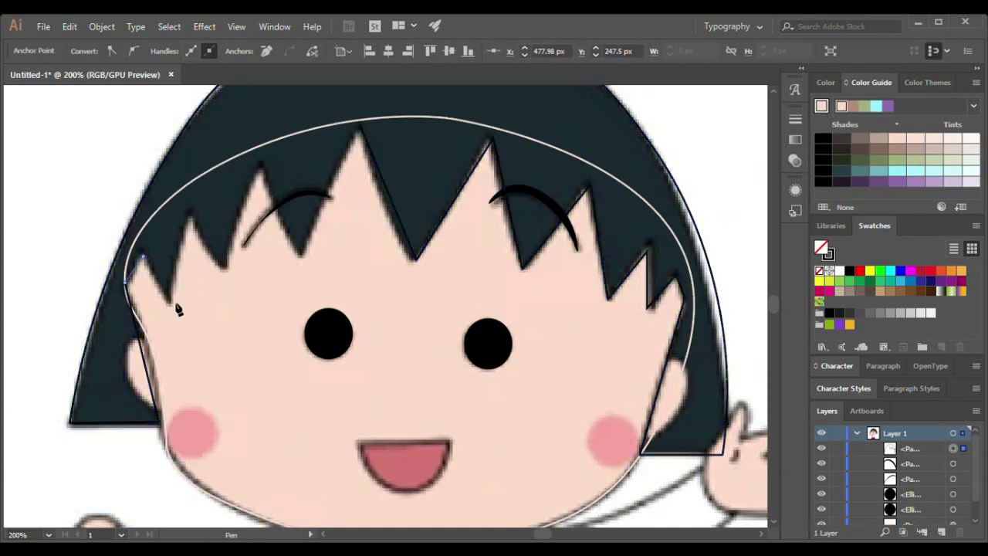
{"action": "left_click", "coordinate": [189, 220]}
{"action": "left_click", "coordinate": [224, 268]}
{"action": "key", "text": "ctrl+minus"}
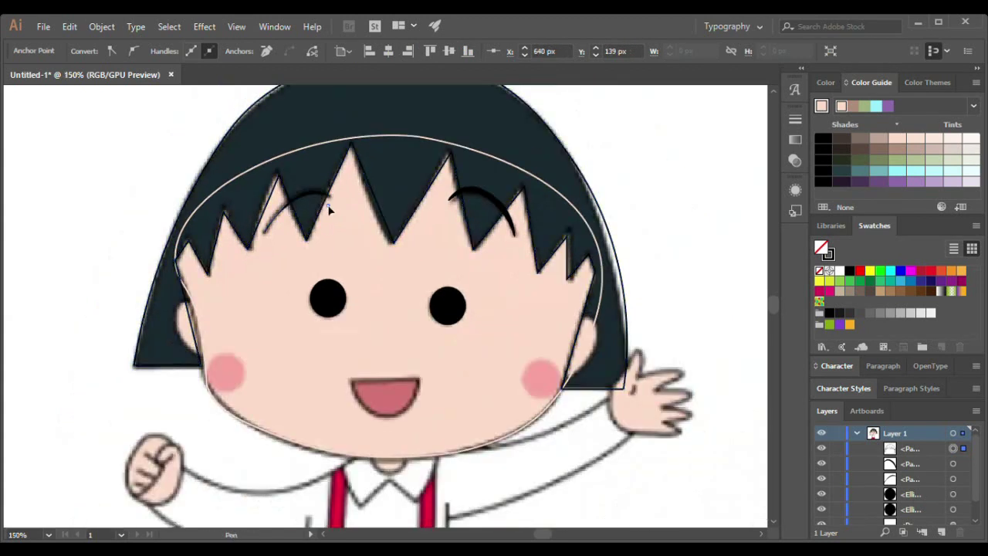
{"action": "key", "text": "a"}
{"action": "left_click", "coordinate": [279, 360]}
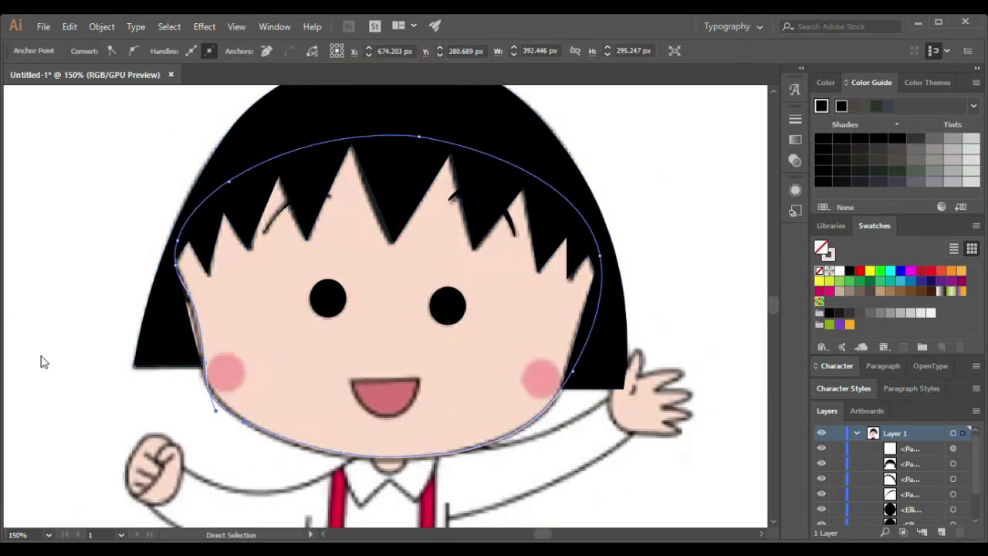
Get the Curvature tool ready for the mouth and select the black hair shape
{"action": "scroll", "coordinate": [196, 301], "scroll_direction": "up", "scroll_amount": 2}
{"action": "scroll", "coordinate": [185, 324], "scroll_direction": "down", "scroll_amount": 1}
{"action": "key", "text": "shift+grave"}
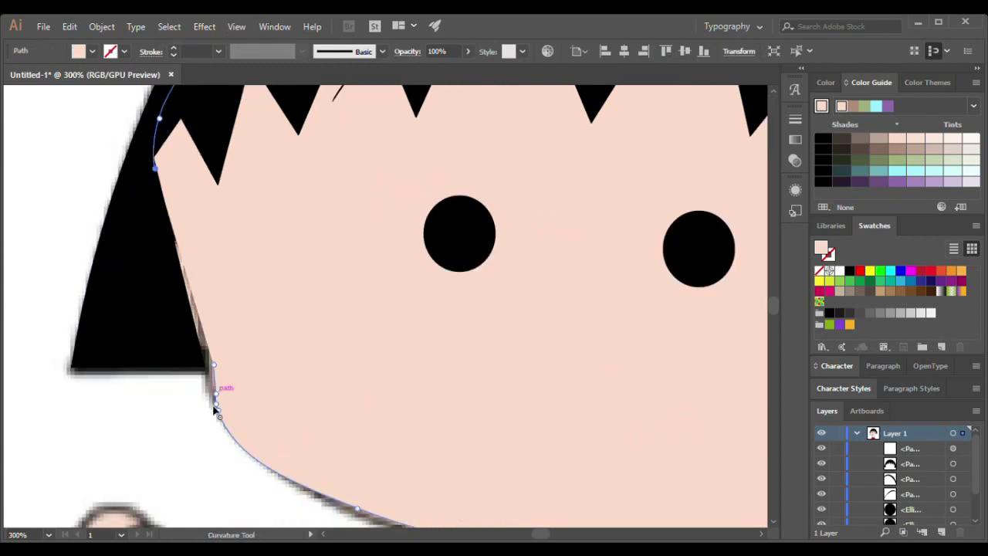
{"action": "key", "text": "a"}
{"action": "left_click", "coordinate": [84, 262]}
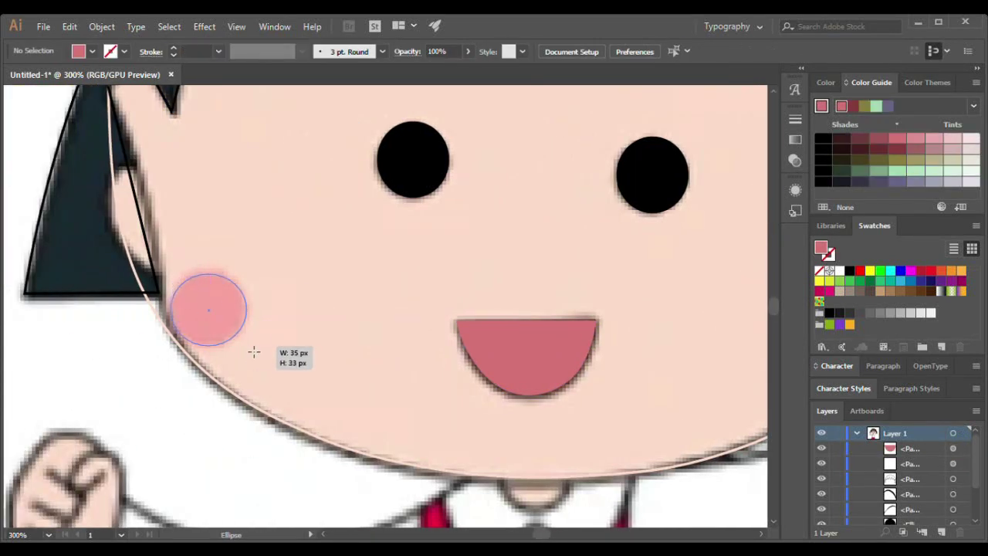
Add pink ovals on both cheeks and outline the left ear
{"action": "left_click_drag", "start_coordinate": [254, 352], "coordinate": [254, 352]}
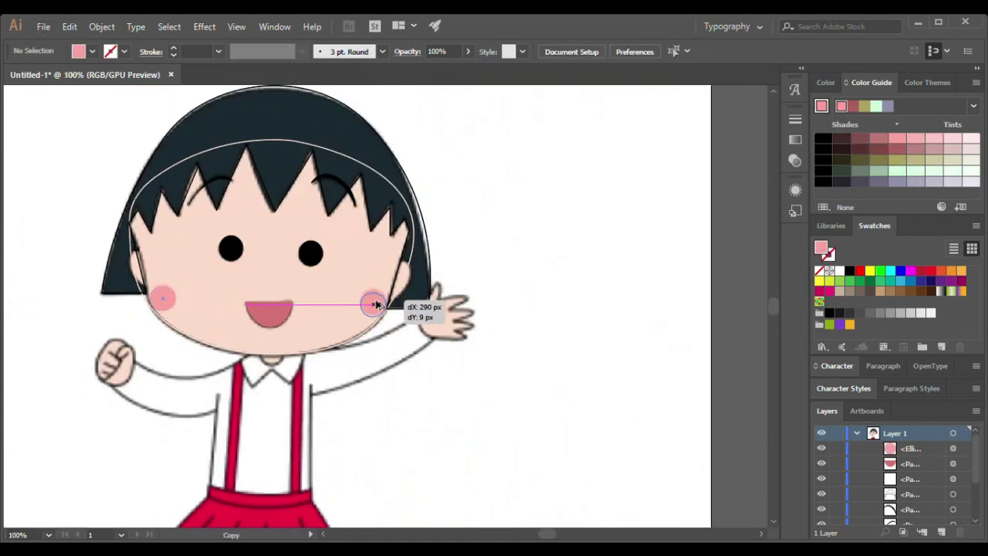
{"action": "left_click_drag", "start_coordinate": [373, 305], "coordinate": [374, 305]}
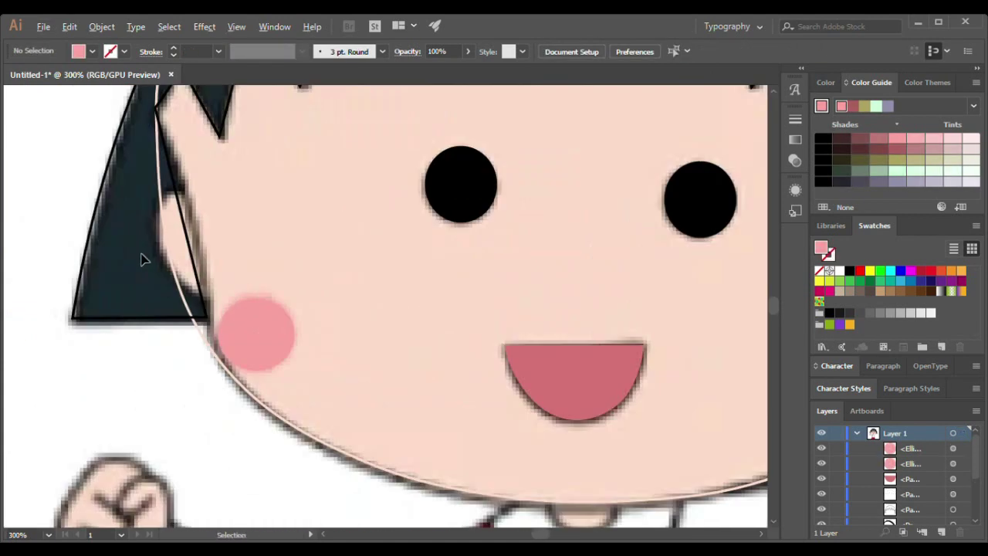
{"action": "left_click", "coordinate": [189, 189]}
{"action": "left_click", "coordinate": [155, 222]}
{"action": "key", "text": "Escape"}
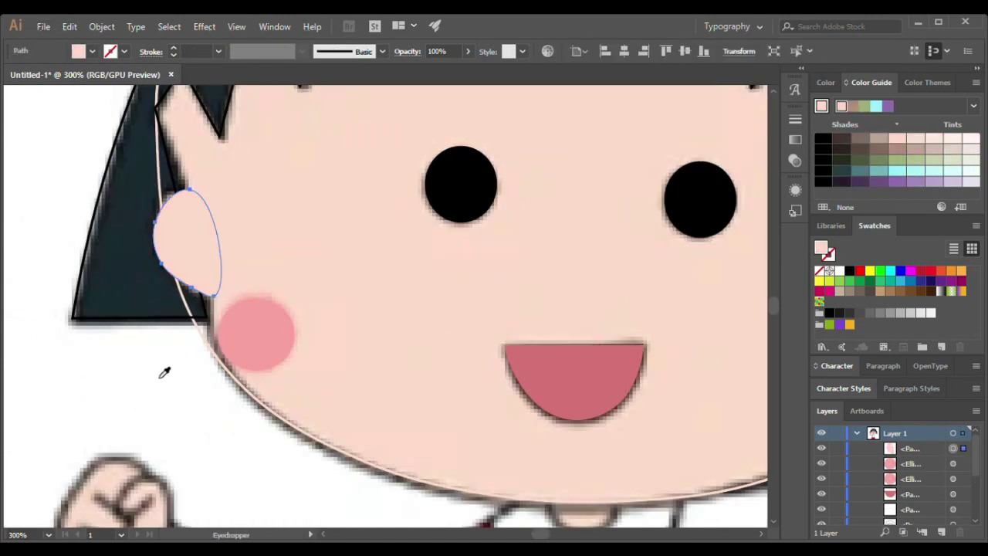
Trace the right ear, then select and deselect the hair shape
{"action": "scroll", "coordinate": [161, 371], "scroll_direction": "down", "scroll_amount": 3}
{"action": "scroll", "coordinate": [533, 236], "scroll_direction": "up", "scroll_amount": 3}
{"action": "left_click", "coordinate": [333, 274]}
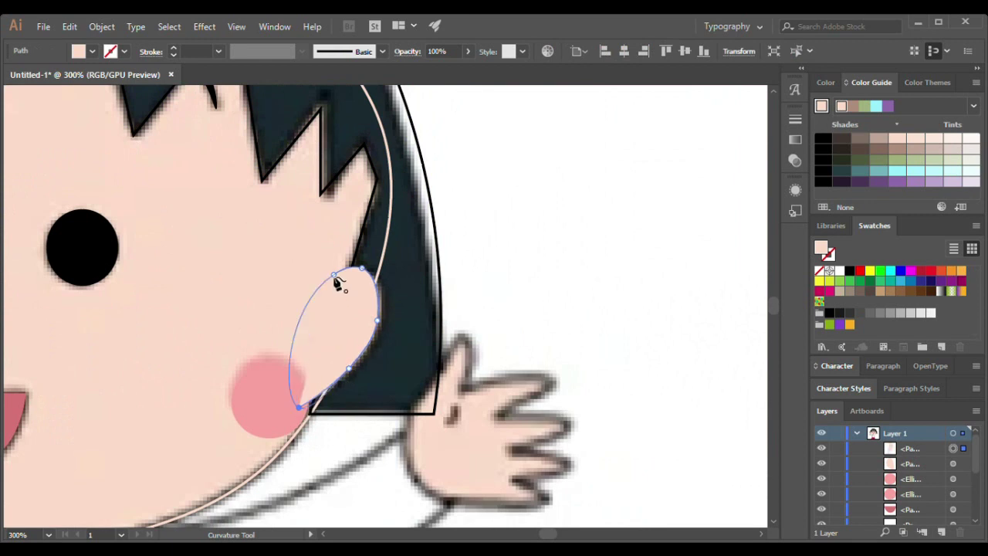
{"action": "scroll", "coordinate": [337, 283], "scroll_direction": "down", "scroll_amount": 3}
{"action": "key", "text": "a"}
{"action": "left_click", "coordinate": [327, 155]}
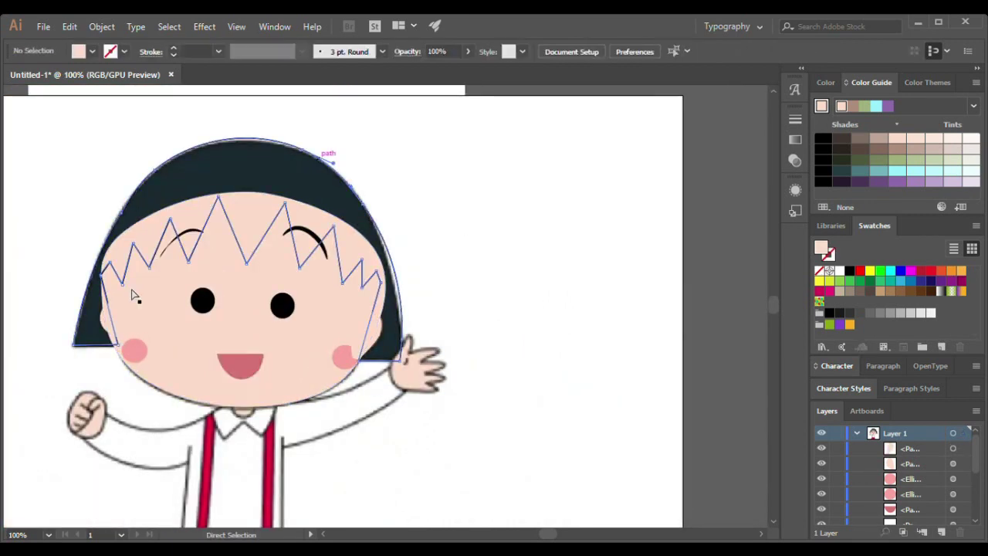
{"action": "left_click", "coordinate": [465, 198]}
Select the face outline for reshaping, then deselect it
{"action": "scroll", "coordinate": [123, 270], "scroll_direction": "up", "scroll_amount": 3}
{"action": "scroll", "coordinate": [131, 309], "scroll_direction": "down", "scroll_amount": 2}
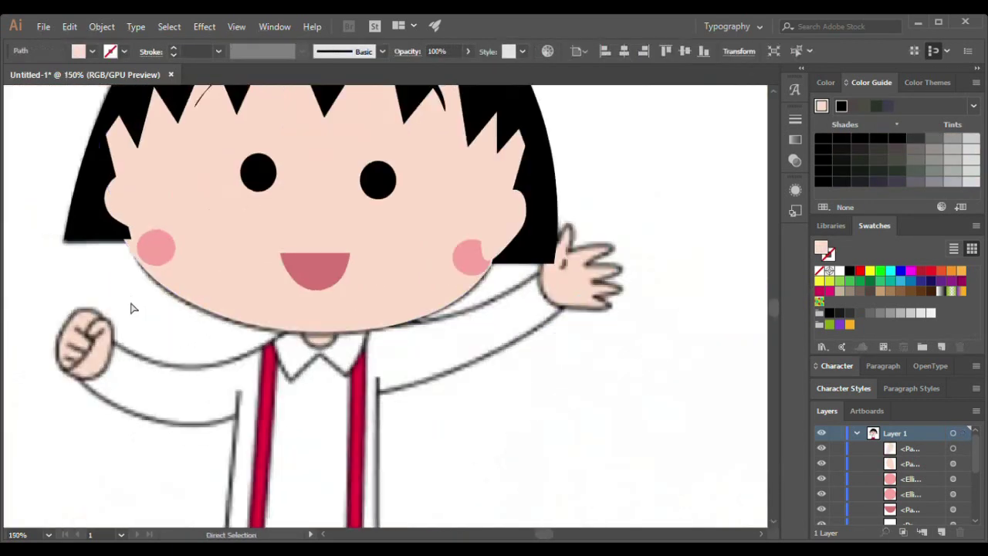
{"action": "scroll", "coordinate": [132, 264], "scroll_direction": "up", "scroll_amount": 3}
{"action": "left_click", "coordinate": [132, 266]}
{"action": "scroll", "coordinate": [135, 274], "scroll_direction": "down", "scroll_amount": 2}
{"action": "key", "text": "shift+grave"}
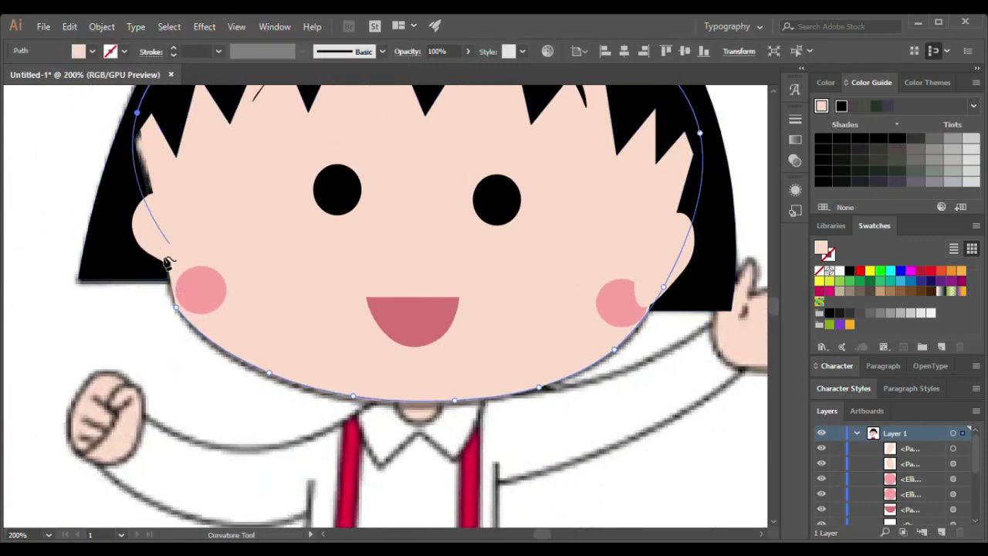
{"action": "key", "text": "ctrl+shift+a"}
{"action": "scroll", "coordinate": [176, 377], "scroll_direction": "down", "scroll_amount": 5}
{"action": "scroll", "coordinate": [282, 224], "scroll_direction": "up", "scroll_amount": 2}
{"action": "key", "text": "p"}
Draw the zig-zag collar shape, fill it white and place it behind the face
{"action": "left_click_drag", "start_coordinate": [274, 229], "coordinate": [278, 246]}
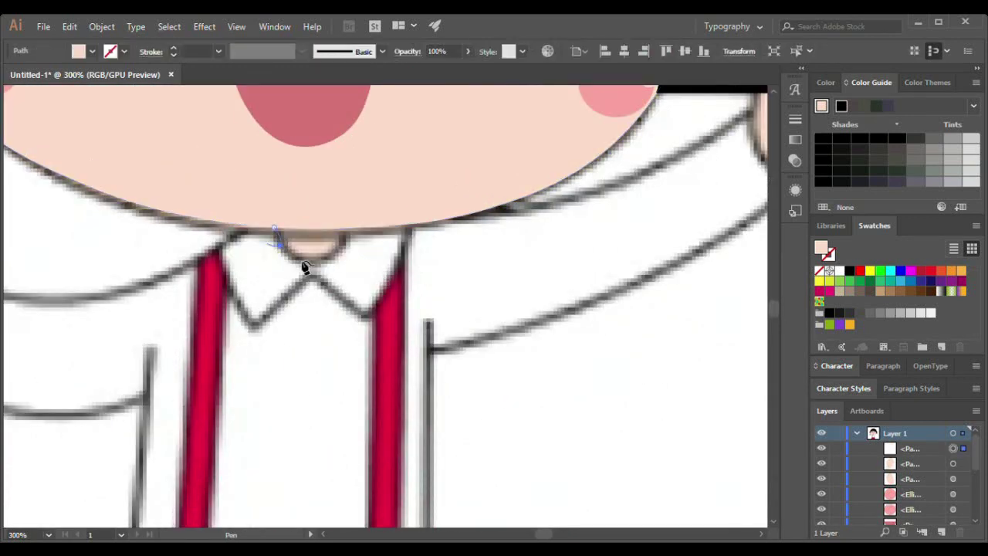
{"action": "scroll", "coordinate": [218, 318], "scroll_direction": "down", "scroll_amount": 3}
{"action": "scroll", "coordinate": [219, 318], "scroll_direction": "up", "scroll_amount": 5}
{"action": "left_click", "coordinate": [353, 228]}
{"action": "left_click", "coordinate": [291, 271]}
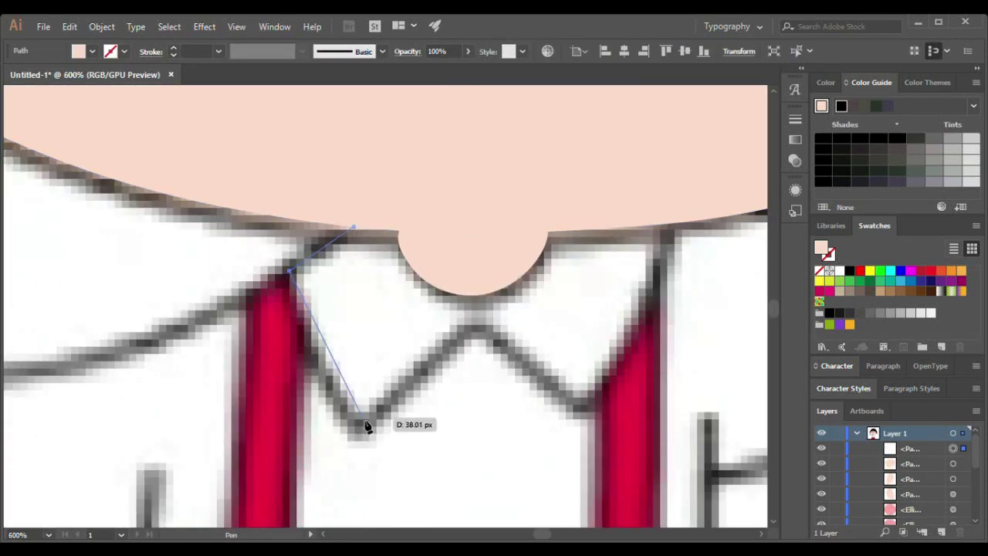
{"action": "left_click", "coordinate": [358, 426]}
{"action": "left_click", "coordinate": [474, 334]}
{"action": "left_click", "coordinate": [669, 220]}
{"action": "left_click", "coordinate": [353, 228]}
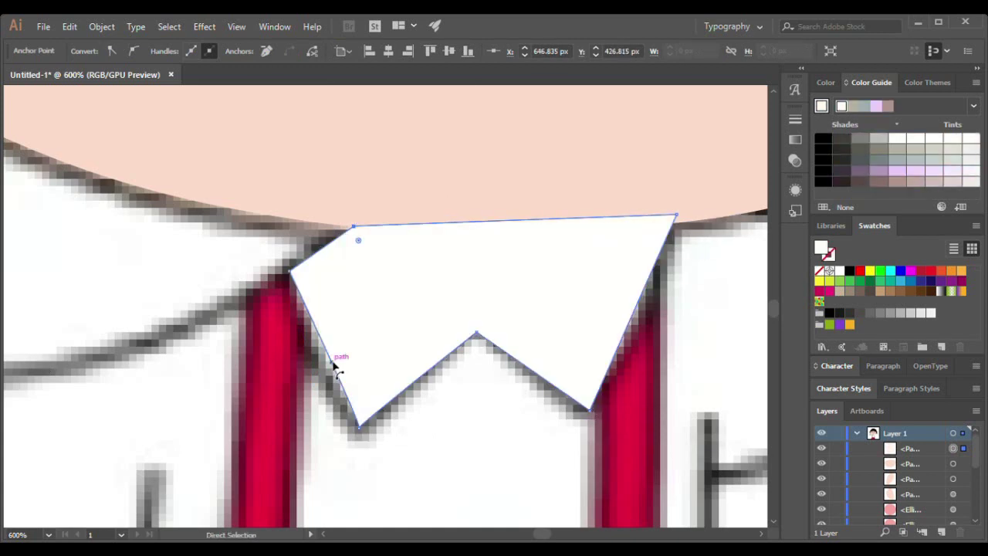
{"action": "key", "text": "ctrl+shift+bracketleft"}
{"action": "key", "text": "ctrl+shift+a"}
Start the shoulder line at the collar, curving it toward the fist
{"action": "scroll", "coordinate": [23, 145], "scroll_direction": "down", "scroll_amount": 3}
{"action": "scroll", "coordinate": [372, 257], "scroll_direction": "up", "scroll_amount": 2}
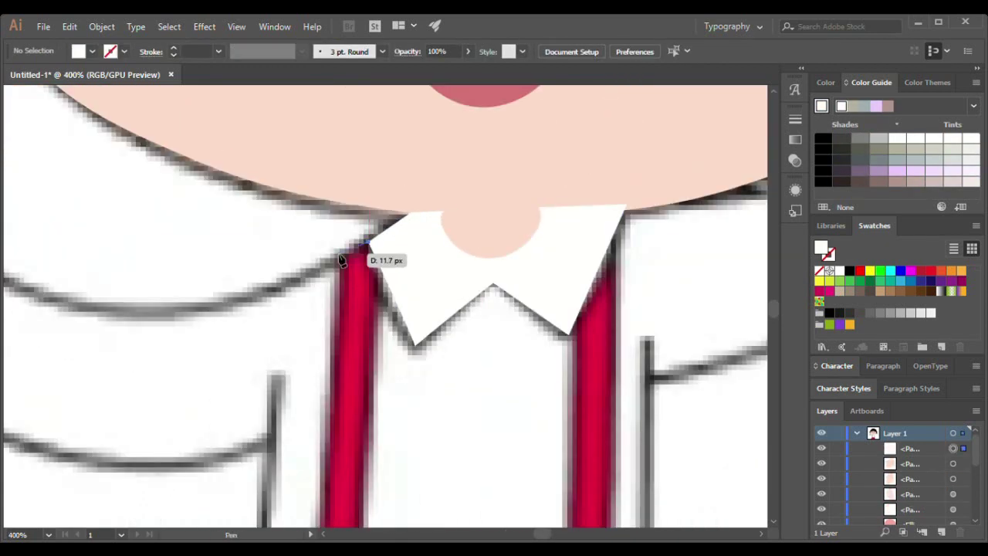
{"action": "left_click", "coordinate": [369, 254]}
{"action": "scroll", "coordinate": [258, 300], "scroll_direction": "up", "scroll_amount": 1}
{"action": "left_click_drag", "start_coordinate": [152, 246], "coordinate": [146, 275]}
Trace the shirt outline along the lower arm, down the side and across the skirt top
{"action": "key", "text": "shift+grave"}
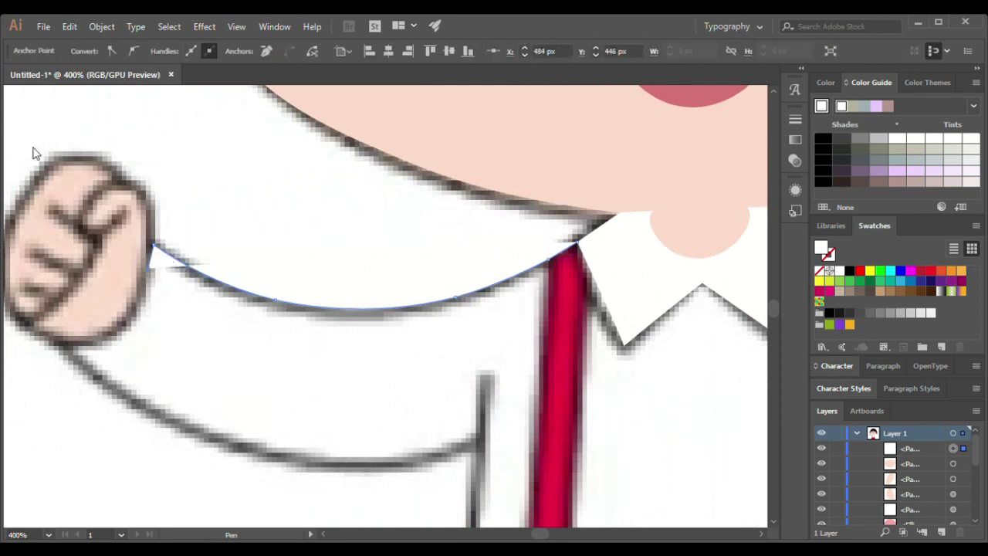
{"action": "scroll", "coordinate": [199, 334], "scroll_direction": "left", "scroll_amount": 2}
{"action": "left_click", "coordinate": [130, 345]}
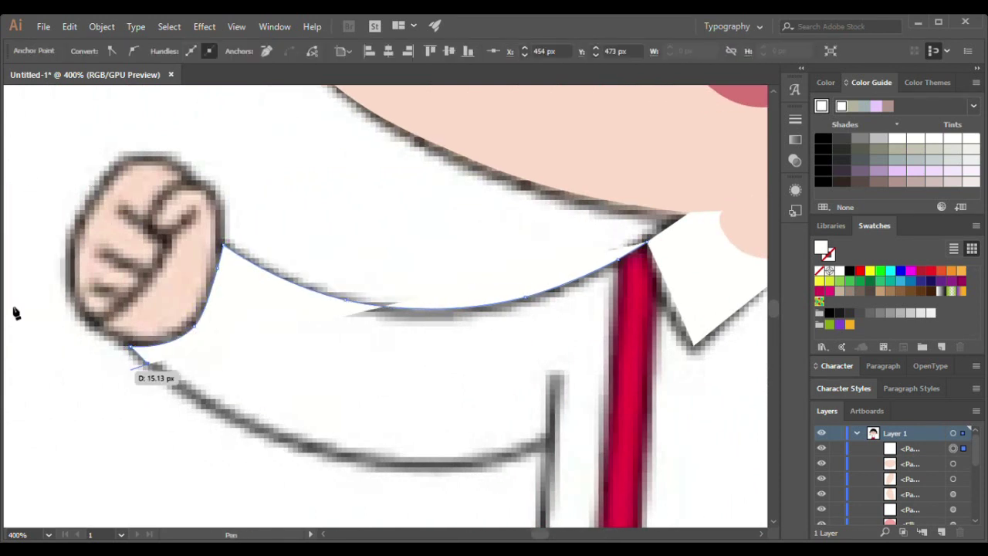
{"action": "left_click", "coordinate": [280, 439]}
{"action": "left_click", "coordinate": [400, 461]}
{"action": "left_click", "coordinate": [552, 445]}
{"action": "left_click_drag", "start_coordinate": [552, 448], "coordinate": [553, 237]}
{"action": "scroll", "coordinate": [553, 237], "scroll_direction": "down", "scroll_amount": 3}
{"action": "left_click", "coordinate": [536, 353]}
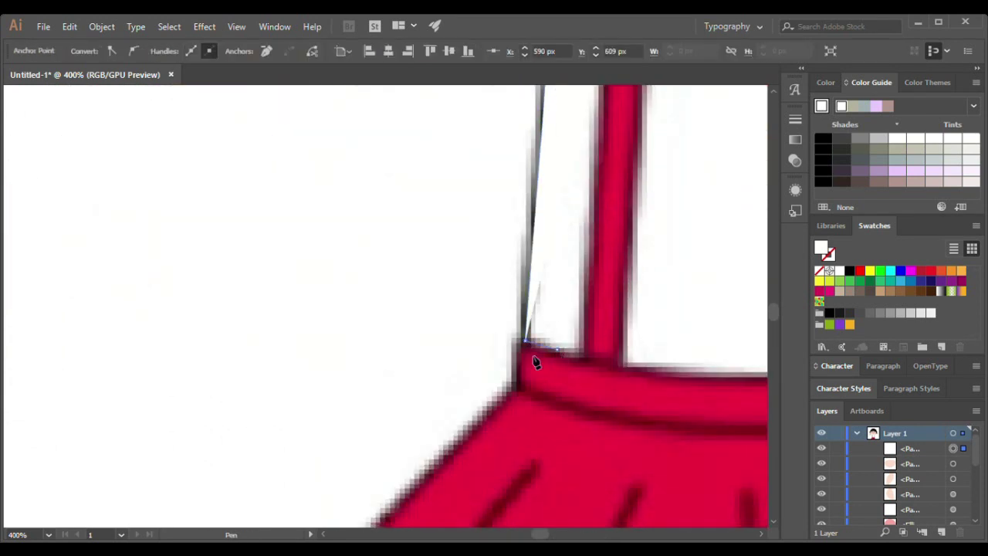
{"action": "scroll", "coordinate": [471, 349], "scroll_direction": "down", "scroll_amount": 1}
{"action": "left_click", "coordinate": [488, 354]}
{"action": "left_click", "coordinate": [616, 351]}
{"action": "scroll", "coordinate": [668, 349], "scroll_direction": "up", "scroll_amount": 3}
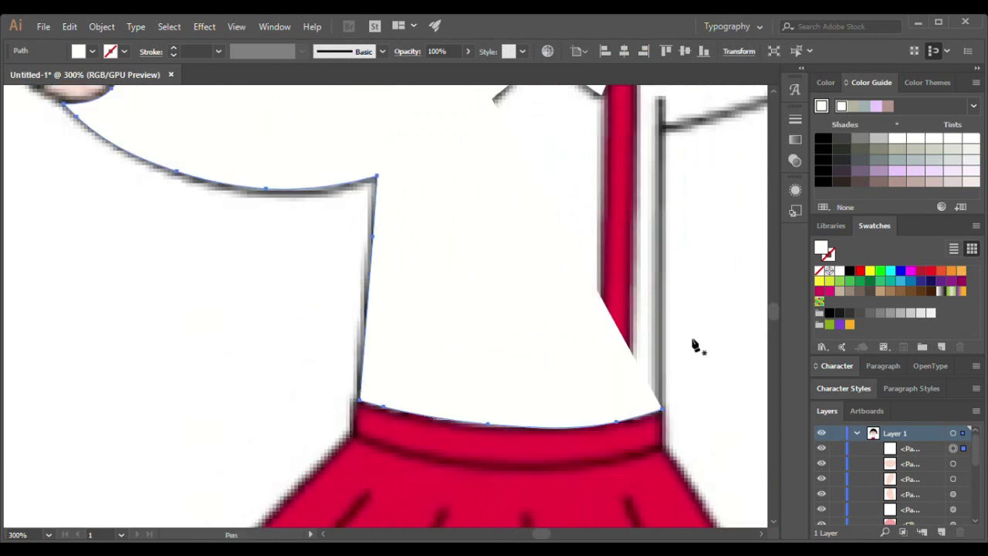
{"action": "left_click", "coordinate": [662, 154]}
Curve the shirt outline up to the waving hand and along the upper arm, closing it at the collar
{"action": "key", "text": "a"}
{"action": "scroll", "coordinate": [616, 183], "scroll_direction": "right", "scroll_amount": 3}
{"action": "scroll", "coordinate": [616, 184], "scroll_direction": "up", "scroll_amount": 1}
{"action": "key", "text": "shift+grave"}
{"action": "scroll", "coordinate": [668, 110], "scroll_direction": "right", "scroll_amount": 3}
{"action": "scroll", "coordinate": [610, 194], "scroll_direction": "right", "scroll_amount": 3}
{"action": "scroll", "coordinate": [610, 194], "scroll_direction": "up", "scroll_amount": 3}
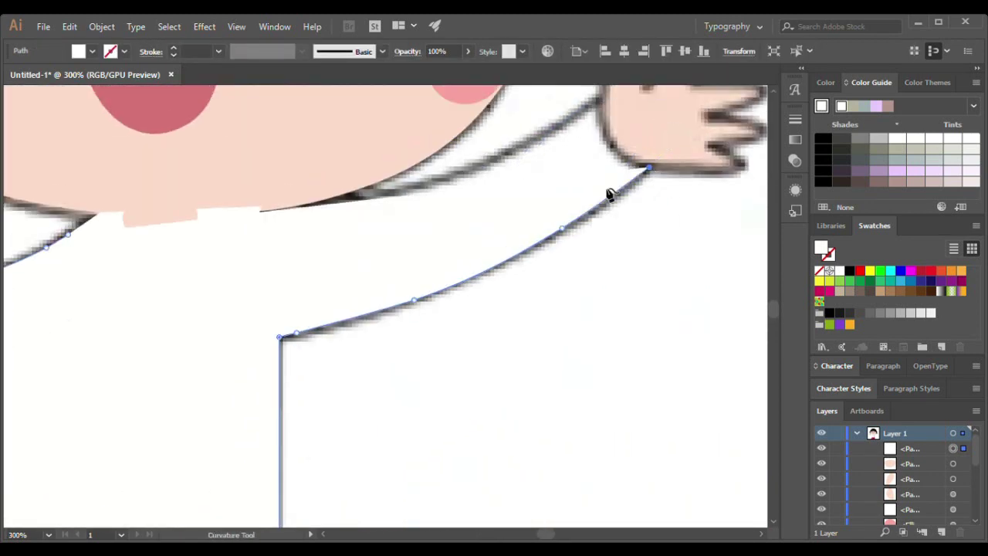
{"action": "left_click", "coordinate": [599, 97]}
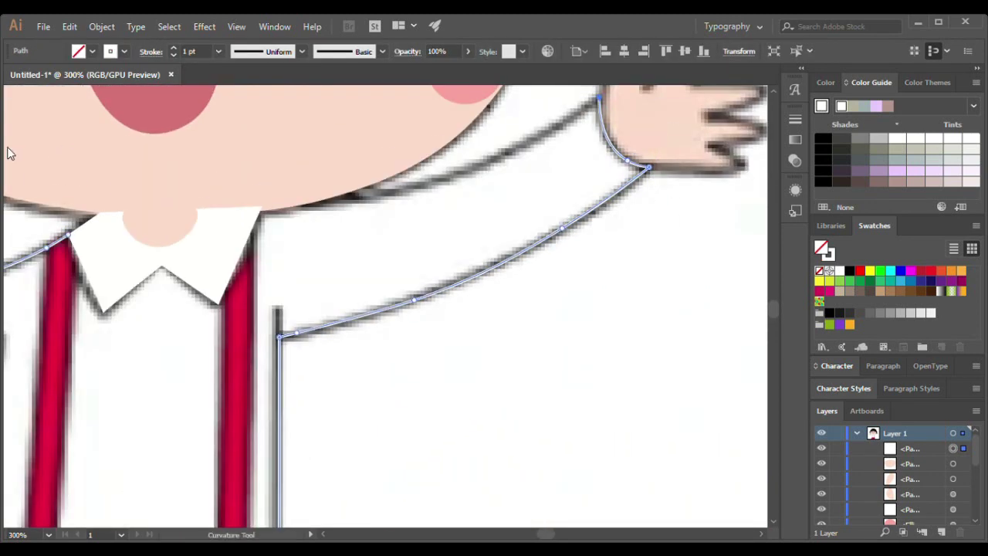
{"action": "left_click", "coordinate": [570, 118]}
{"action": "left_click", "coordinate": [244, 201]}
Fill the shirt white with the eyedropper, send it behind the collar and suspenders, then select the collar
{"action": "scroll", "coordinate": [244, 201], "scroll_direction": "left", "scroll_amount": 2}
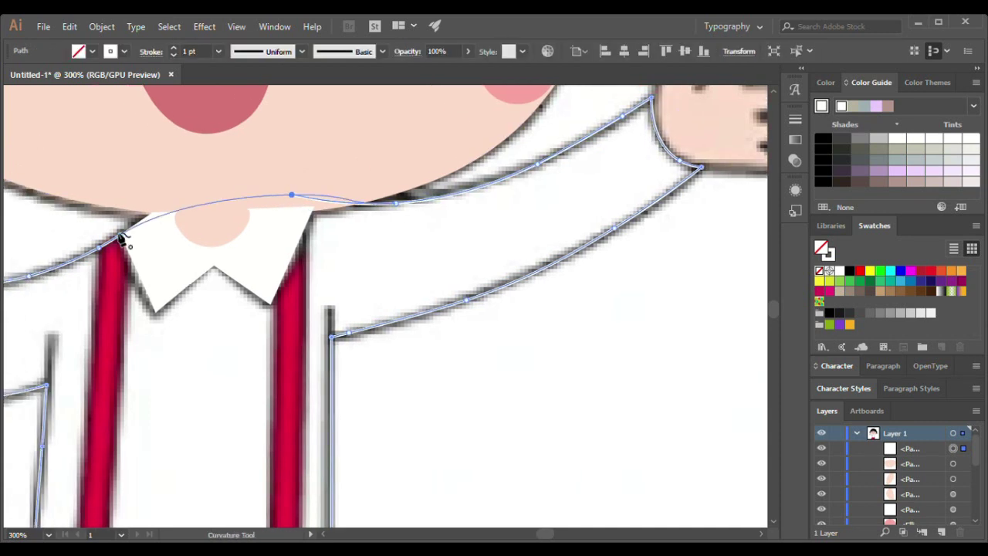
{"action": "key", "text": "i"}
{"action": "left_click", "coordinate": [440, 332]}
{"action": "key", "text": "ctrl+shift+bracketleft"}
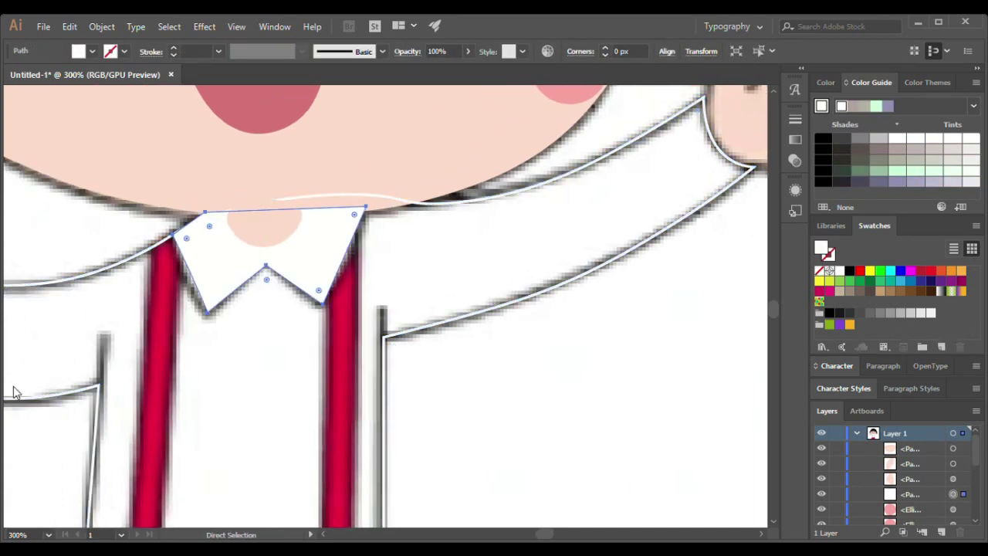
{"action": "scroll", "coordinate": [232, 309], "scroll_direction": "left", "scroll_amount": 2}
{"action": "left_click", "coordinate": [236, 271]}
Trace a pen path along the left suspender edge
{"action": "key", "text": "v"}
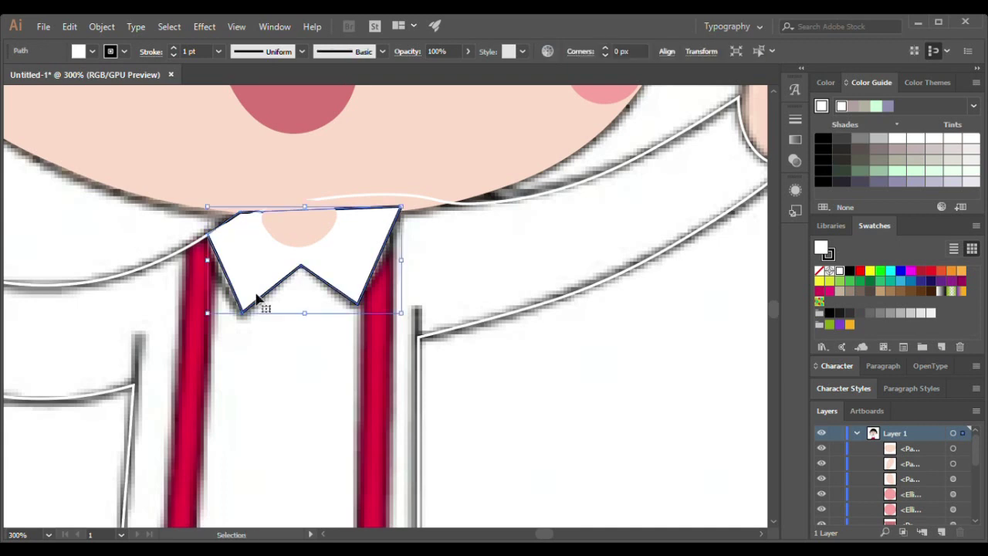
{"action": "key", "text": "ctrl+shift+a"}
{"action": "scroll", "coordinate": [209, 243], "scroll_direction": "left", "scroll_amount": 3}
{"action": "scroll", "coordinate": [426, 210], "scroll_direction": "up", "scroll_amount": 2}
{"action": "key", "text": "p"}
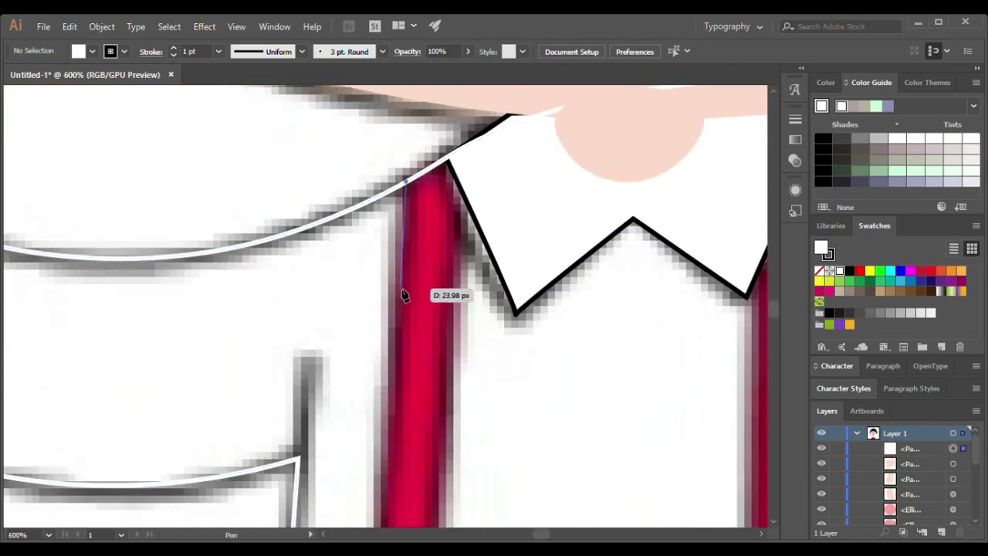
{"action": "scroll", "coordinate": [417, 370], "scroll_direction": "down", "scroll_amount": 5}
{"action": "scroll", "coordinate": [458, 447], "scroll_direction": "up", "scroll_amount": 5}
{"action": "left_click", "coordinate": [458, 448]}
{"action": "scroll", "coordinate": [539, 265], "scroll_direction": "down", "scroll_amount": 2}
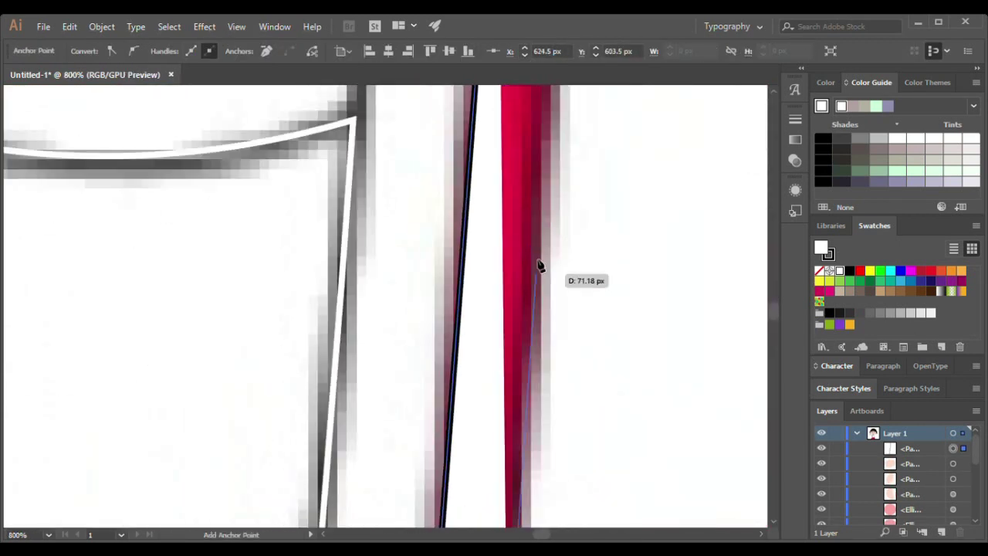
{"action": "scroll", "coordinate": [539, 265], "scroll_direction": "down", "scroll_amount": 1}
{"action": "left_click", "coordinate": [530, 198]}
{"action": "left_click", "coordinate": [458, 411], "text": "ctrl"}
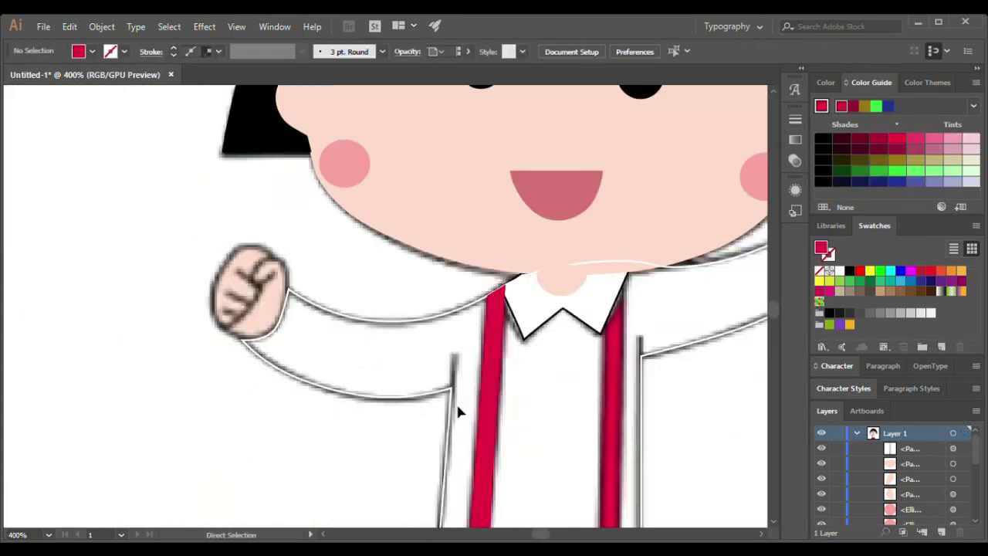
Trace a second pen path along the right suspender edge
{"action": "scroll", "coordinate": [459, 412], "scroll_direction": "down", "scroll_amount": 2}
{"action": "scroll", "coordinate": [424, 327], "scroll_direction": "up", "scroll_amount": 2}
{"action": "scroll", "coordinate": [424, 327], "scroll_direction": "down", "scroll_amount": 3}
{"action": "left_click", "coordinate": [419, 419]}
{"action": "scroll", "coordinate": [419, 419], "scroll_direction": "up", "scroll_amount": 1}
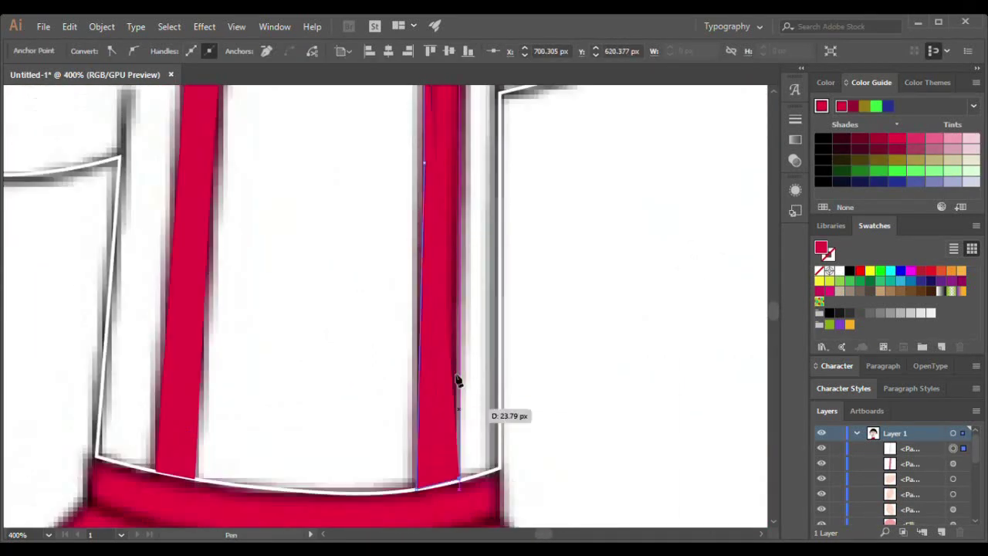
{"action": "scroll", "coordinate": [456, 380], "scroll_direction": "up", "scroll_amount": 3}
{"action": "left_click", "coordinate": [470, 181]}
{"action": "scroll", "coordinate": [386, 348], "scroll_direction": "down", "scroll_amount": 2}
{"action": "left_click", "coordinate": [428, 363], "text": "ctrl"}
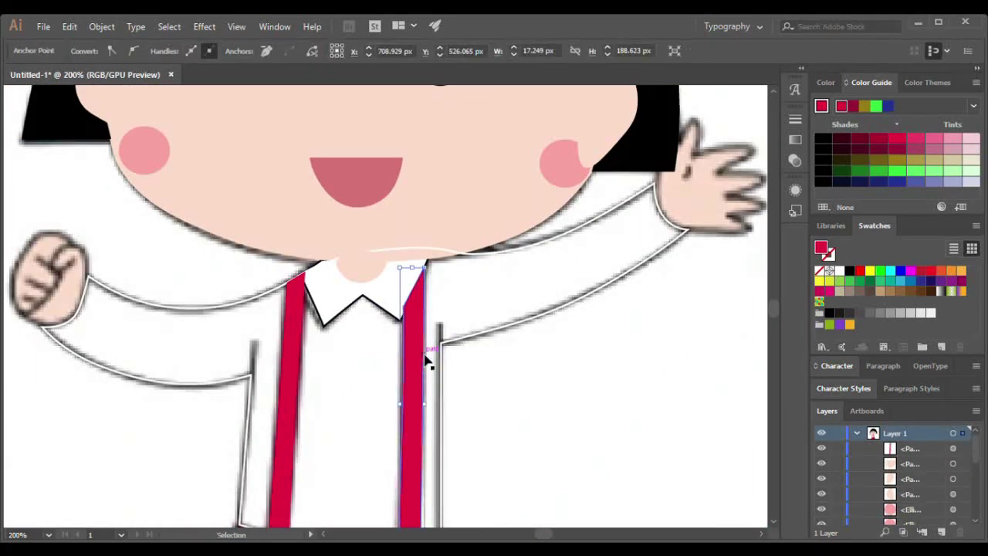
{"action": "left_click", "coordinate": [529, 397], "text": "ctrl"}
{"action": "scroll", "coordinate": [529, 396], "scroll_direction": "down", "scroll_amount": 1}
{"action": "scroll", "coordinate": [290, 303], "scroll_direction": "up", "scroll_amount": 3}
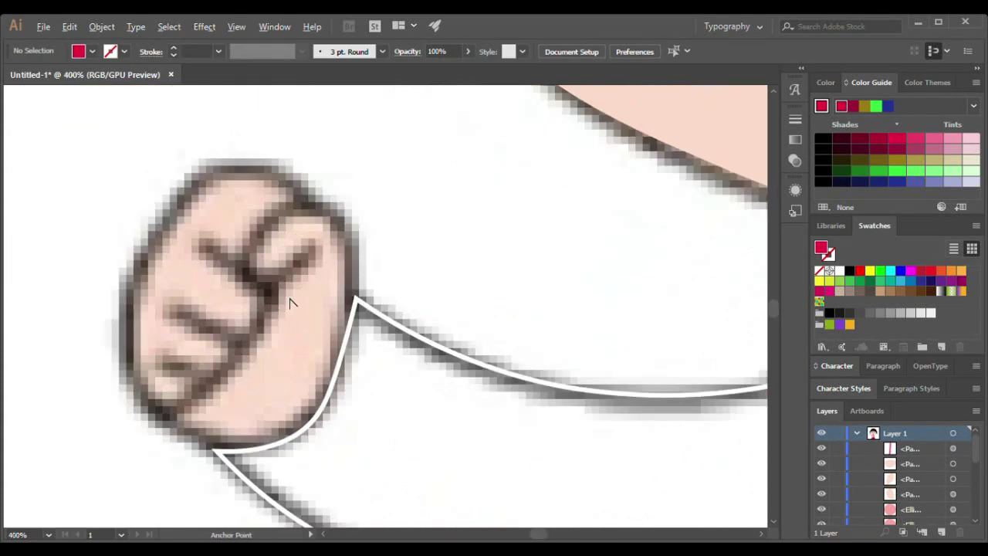
Draw the top curved crease on the fist and fill it black
{"action": "left_click", "coordinate": [276, 276]}
{"action": "left_click", "coordinate": [254, 259]}
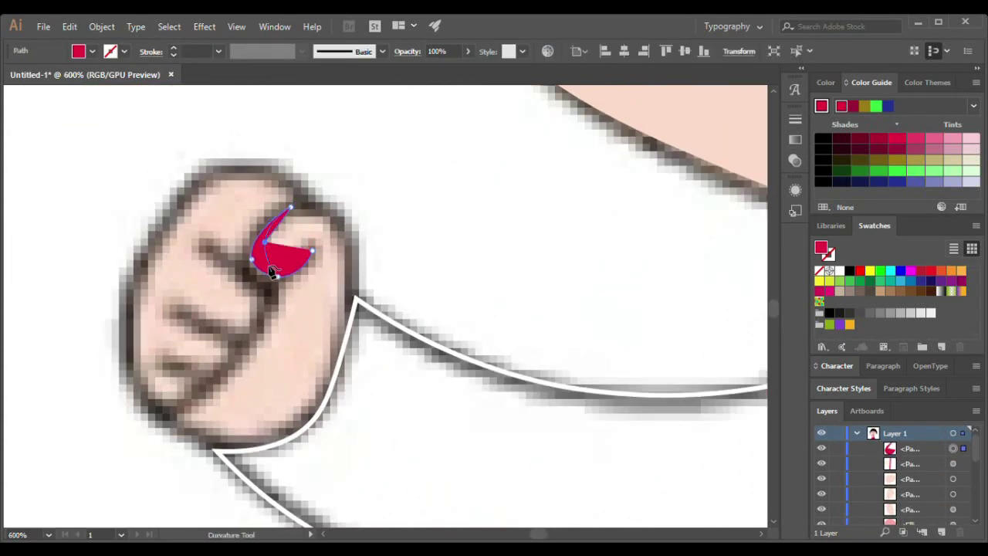
{"action": "left_click", "coordinate": [849, 270]}
{"action": "key", "text": "p"}
{"action": "left_click", "coordinate": [21, 139], "text": "ctrl"}
Draw the next finger crease on the fist as a closed curved shape
{"action": "left_click", "coordinate": [272, 286]}
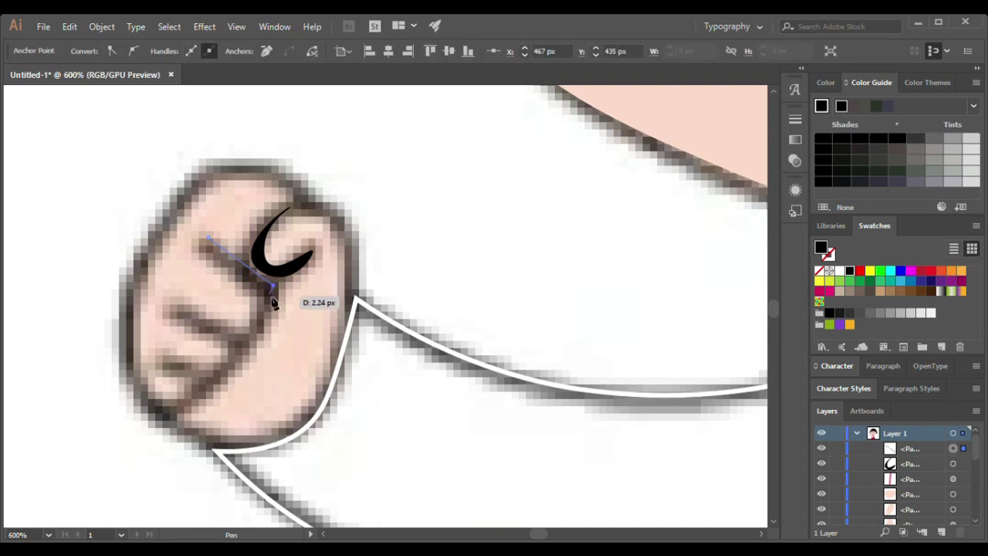
{"action": "left_click", "coordinate": [237, 340]}
{"action": "left_click", "coordinate": [173, 308]}
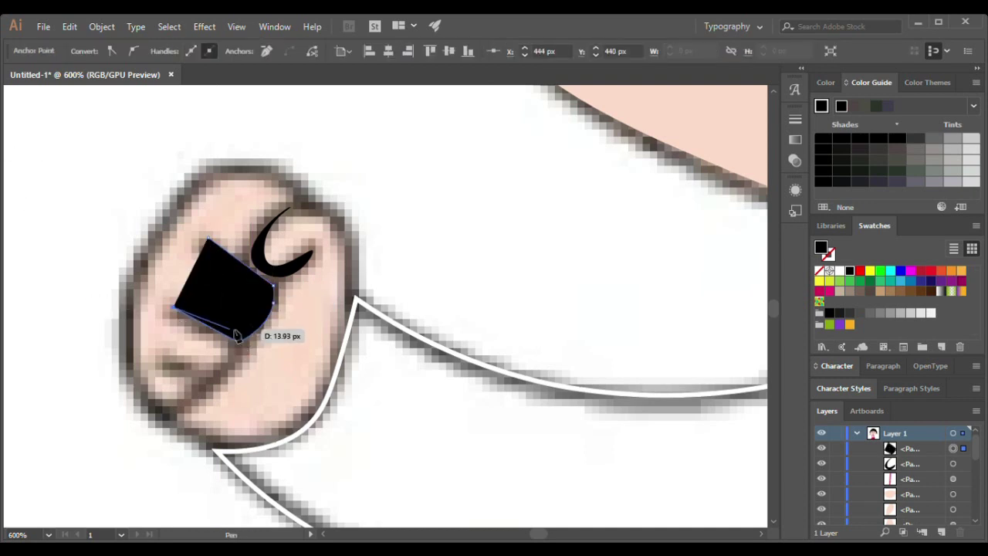
{"action": "key", "text": "shift+asciitilde"}
{"action": "key", "text": "shift+asciitilde"}
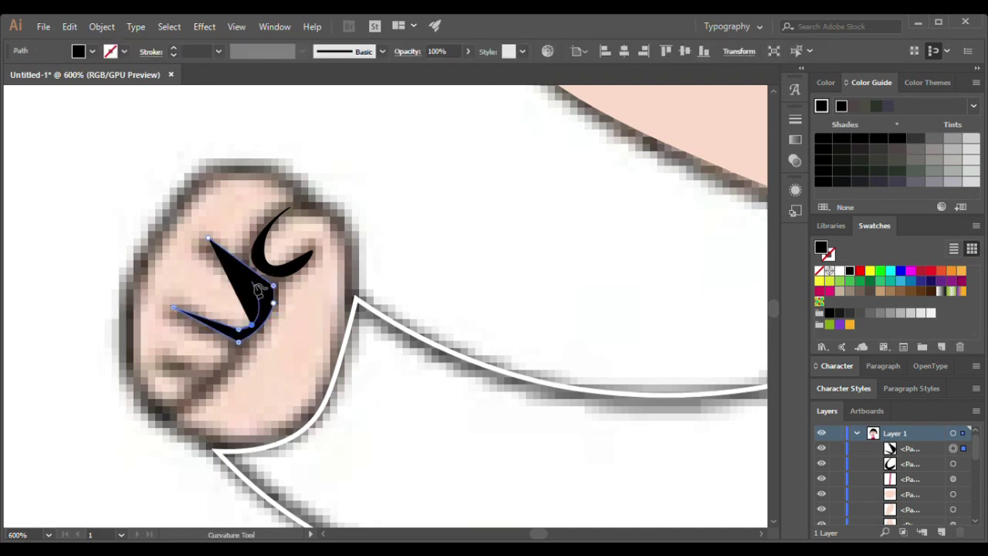
{"action": "key", "text": "a"}
{"action": "left_click", "coordinate": [21, 163]}
{"action": "scroll", "coordinate": [21, 163], "scroll_direction": "left", "scroll_amount": 2}
{"action": "left_click", "coordinate": [290, 336]}
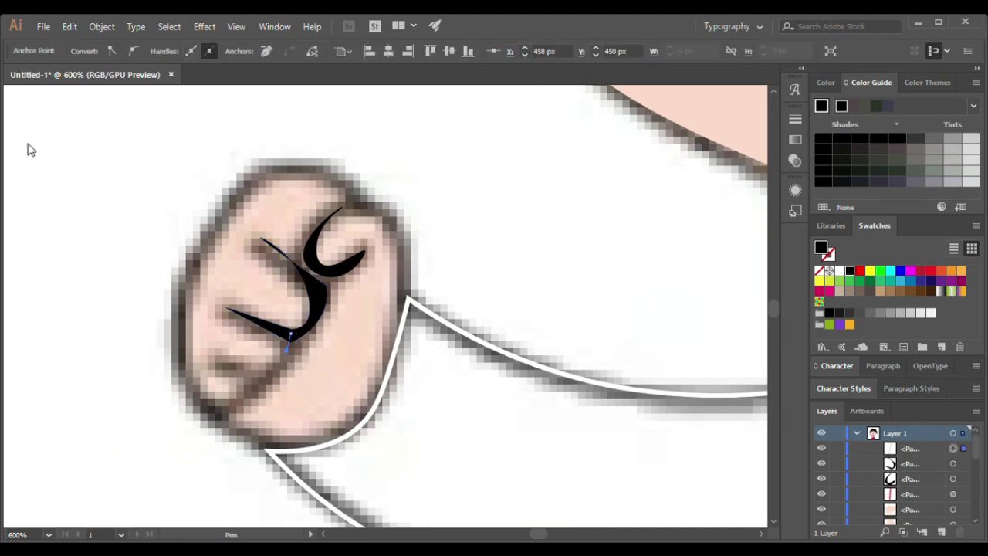
{"action": "key", "text": "shift+asciitilde"}
{"action": "left_click", "coordinate": [211, 355]}
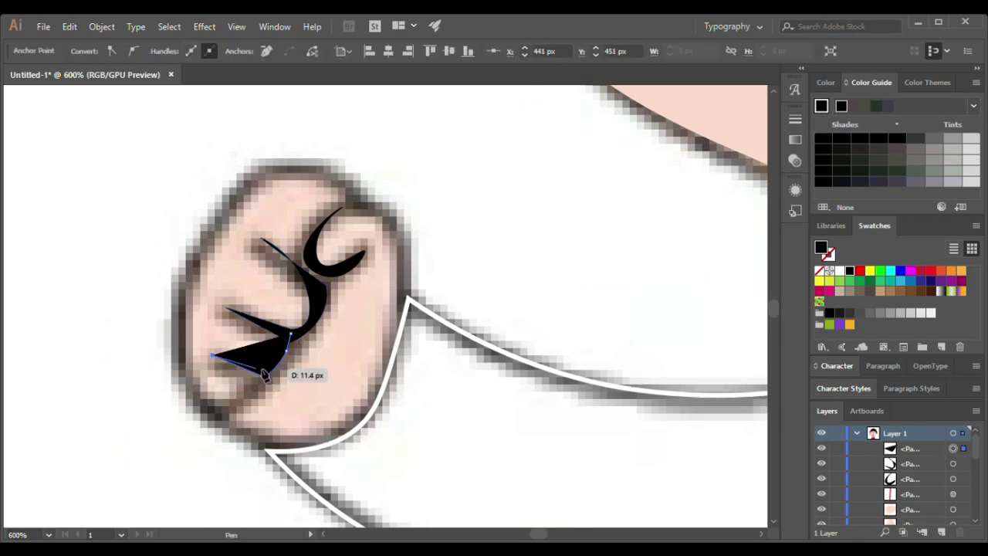
{"action": "left_click", "coordinate": [290, 337]}
{"action": "scroll", "coordinate": [292, 345], "scroll_direction": "left", "scroll_amount": 3}
{"action": "key", "text": "Escape"}
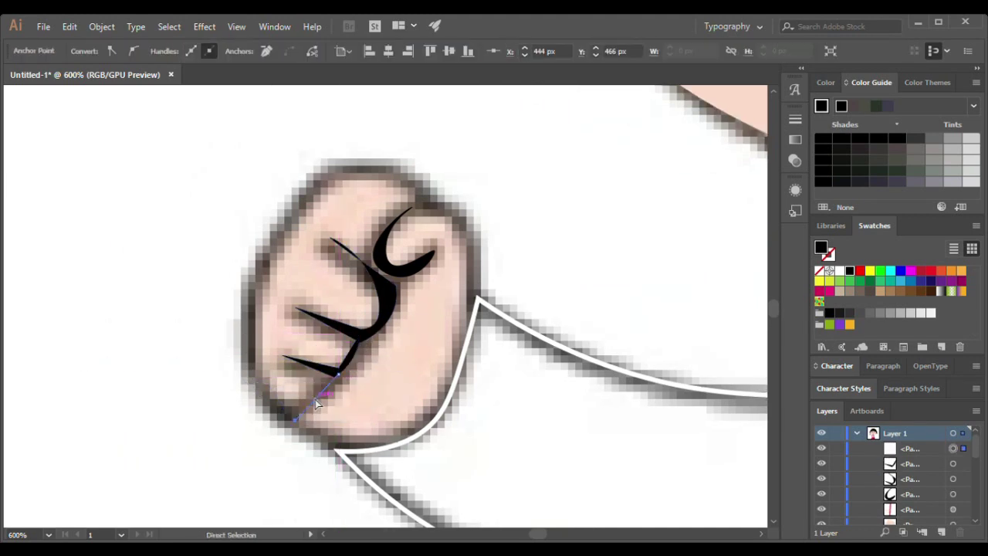
Curve the bottom crease at the base of the fist
{"action": "scroll", "coordinate": [326, 402], "scroll_direction": "up", "scroll_amount": 4}
{"action": "left_click", "coordinate": [333, 365]}
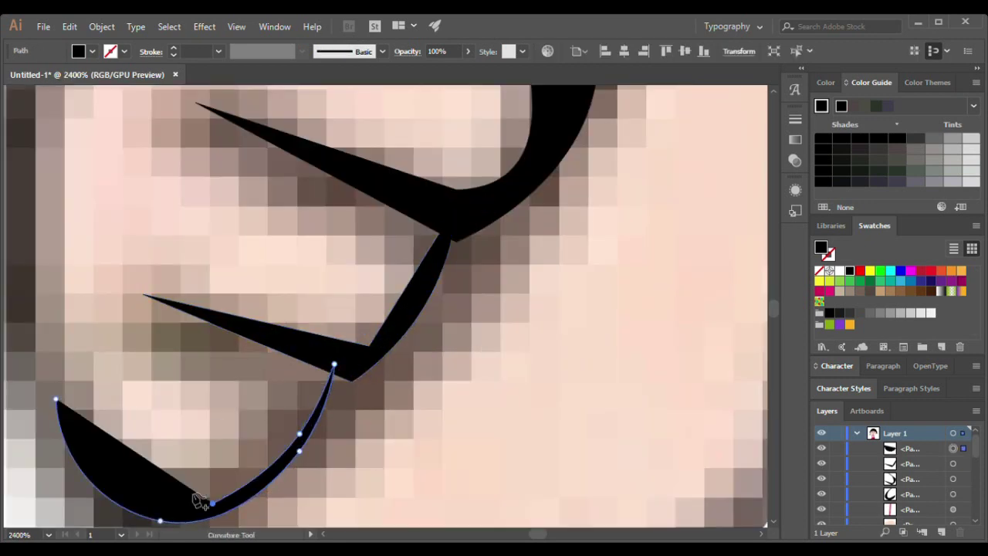
{"action": "left_click", "coordinate": [108, 376]}
{"action": "scroll", "coordinate": [108, 375], "scroll_direction": "left", "scroll_amount": 2}
{"action": "scroll", "coordinate": [139, 353], "scroll_direction": "down", "scroll_amount": 4}
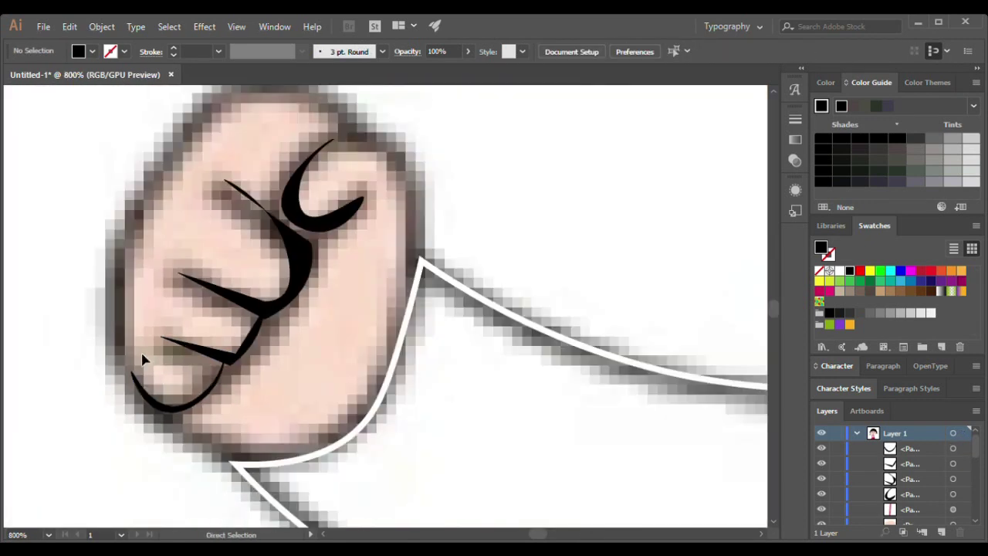
Trace the closed oval outline around the fist
{"action": "left_click", "coordinate": [356, 245]}
{"action": "left_click", "coordinate": [304, 170]}
{"action": "left_click", "coordinate": [230, 157]}
{"action": "left_click", "coordinate": [165, 219]}
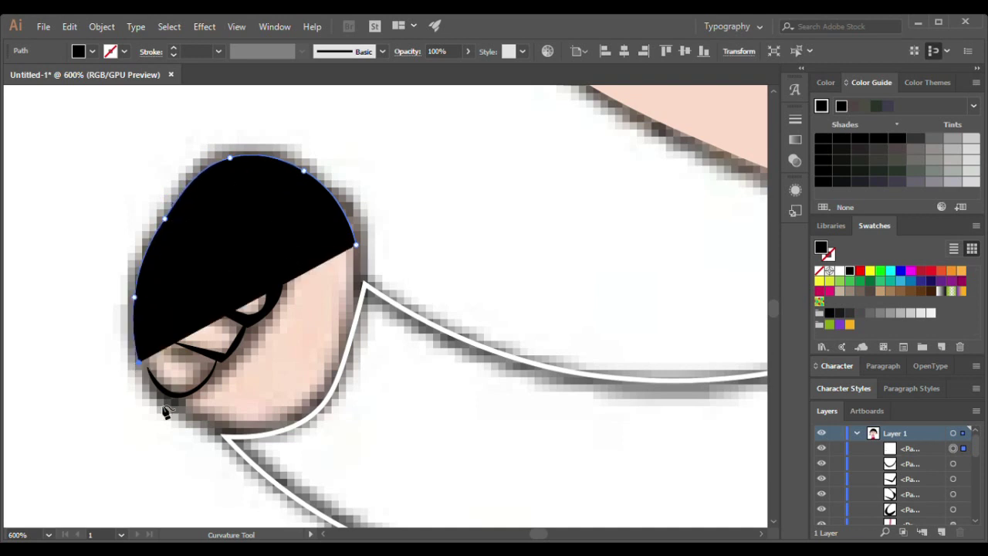
{"action": "left_click", "coordinate": [191, 420]}
{"action": "left_click", "coordinate": [356, 246]}
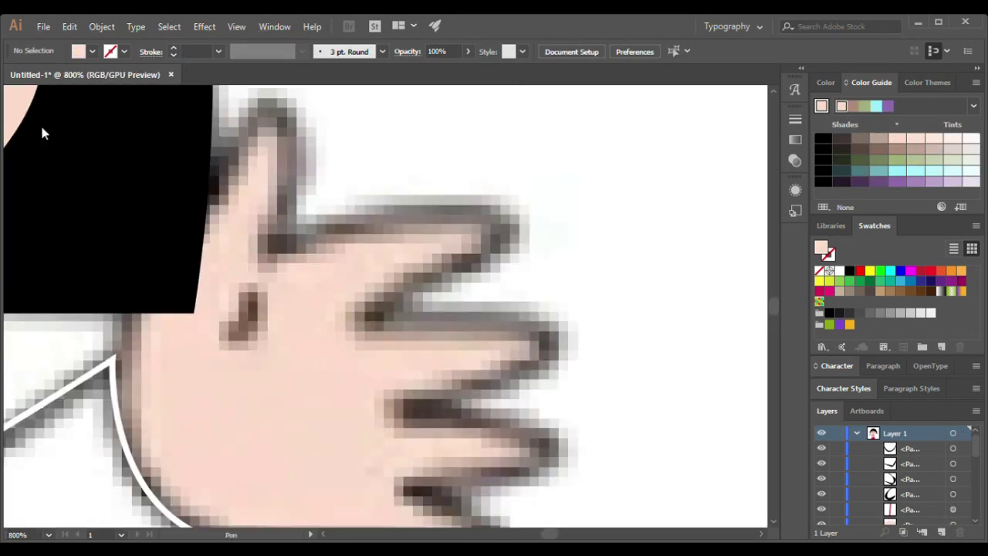
Draw a crescent-shaped crease on the waving hand
{"action": "left_click", "coordinate": [245, 274]}
{"action": "left_click", "coordinate": [257, 313]}
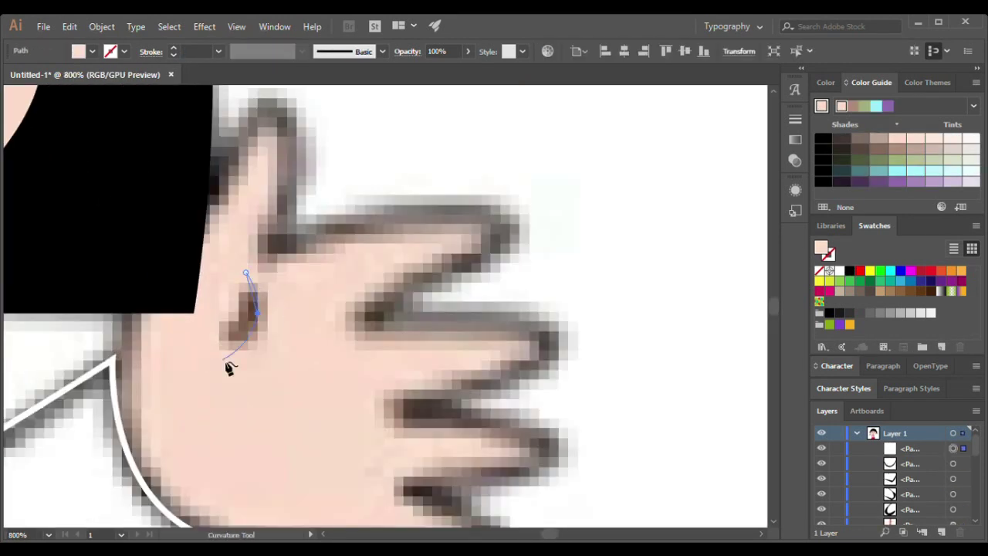
{"action": "left_click", "coordinate": [246, 274]}
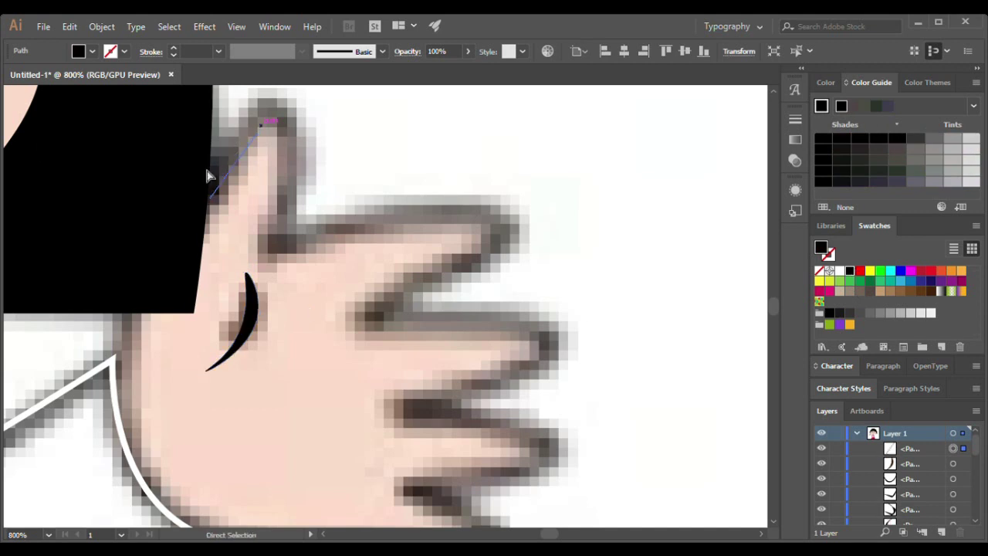
Trace the waving hand with its thumb and spread fingers as one closed shape
{"action": "left_click", "coordinate": [292, 145]}
{"action": "left_click", "coordinate": [280, 244]}
{"action": "left_click", "coordinate": [517, 220]}
{"action": "left_click", "coordinate": [361, 313]}
{"action": "left_click", "coordinate": [559, 337]}
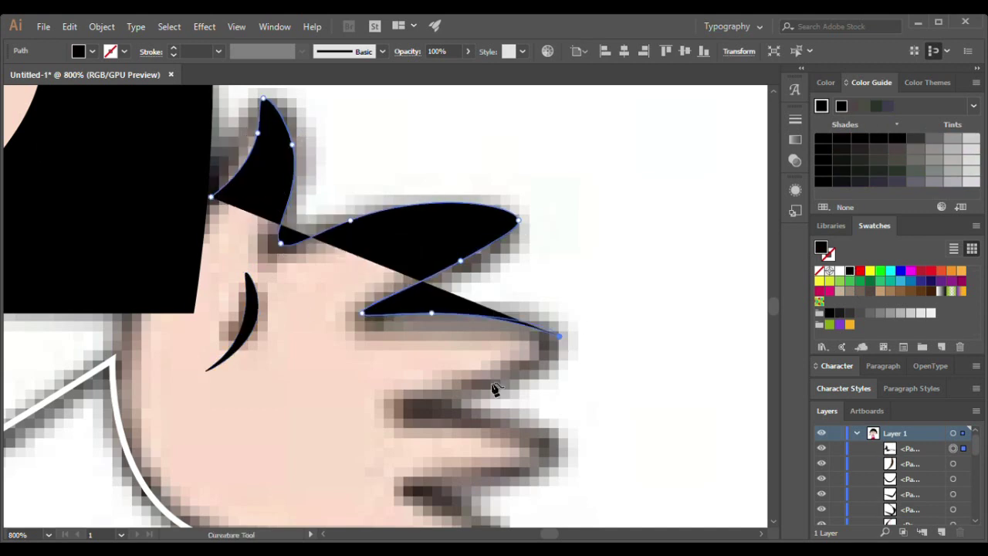
{"action": "left_click", "coordinate": [420, 406]}
{"action": "left_click", "coordinate": [554, 453]}
{"action": "left_click", "coordinate": [467, 475]}
{"action": "left_click", "coordinate": [419, 492]}
{"action": "left_click", "coordinate": [465, 523]}
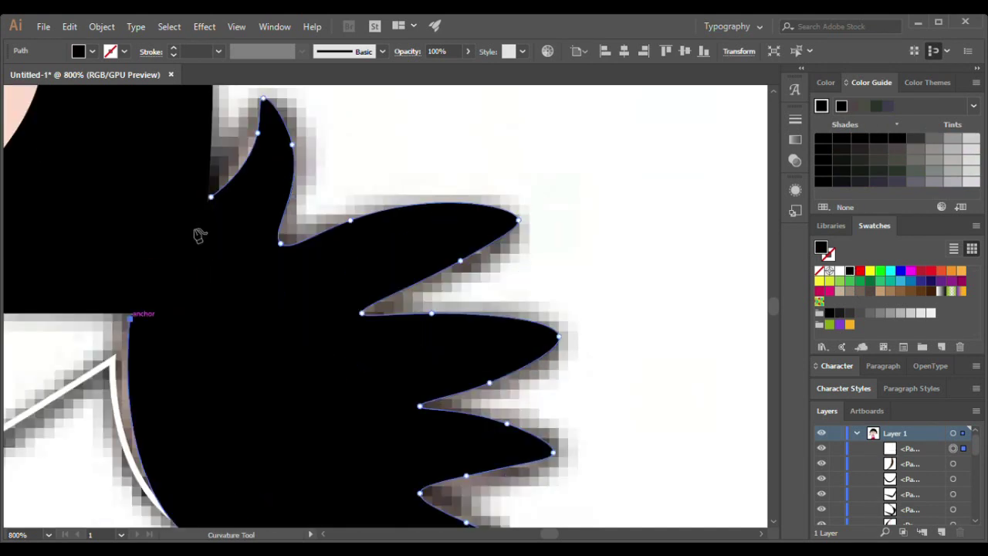
{"action": "left_click", "coordinate": [211, 197]}
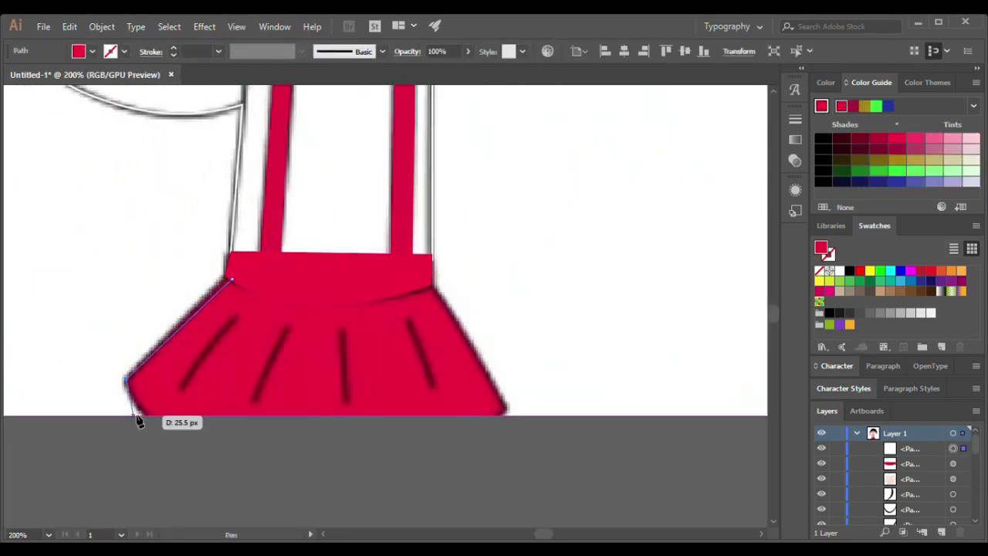
Outline the red skirt body as a closed shape
{"action": "left_click", "coordinate": [142, 416]}
{"action": "left_click", "coordinate": [502, 412]}
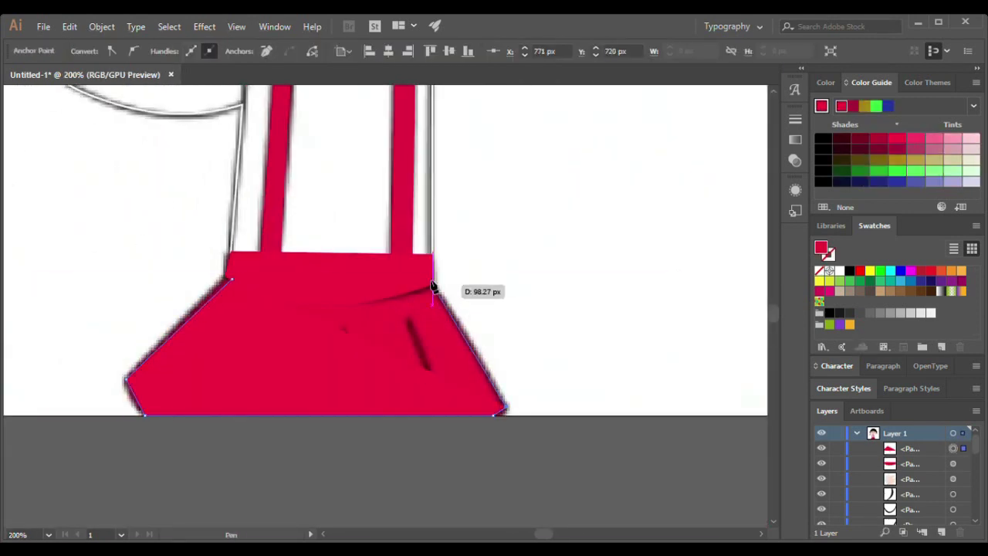
{"action": "left_click", "coordinate": [430, 275]}
{"action": "left_click", "coordinate": [230, 279]}
{"action": "key", "text": "a"}
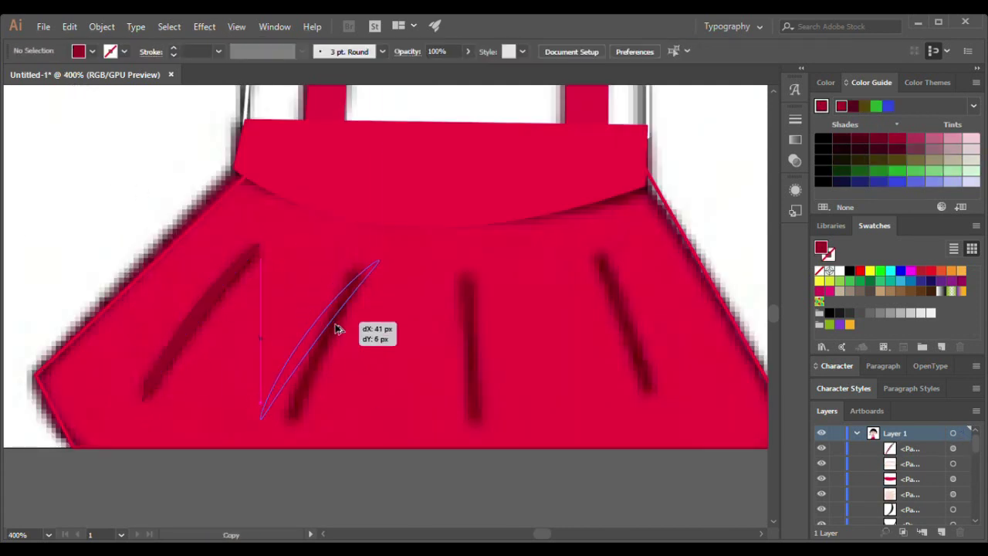
Close the second skirt crease, then trace the third and fourth crease shapes
{"action": "left_click", "coordinate": [288, 424]}
{"action": "left_click", "coordinate": [299, 361]}
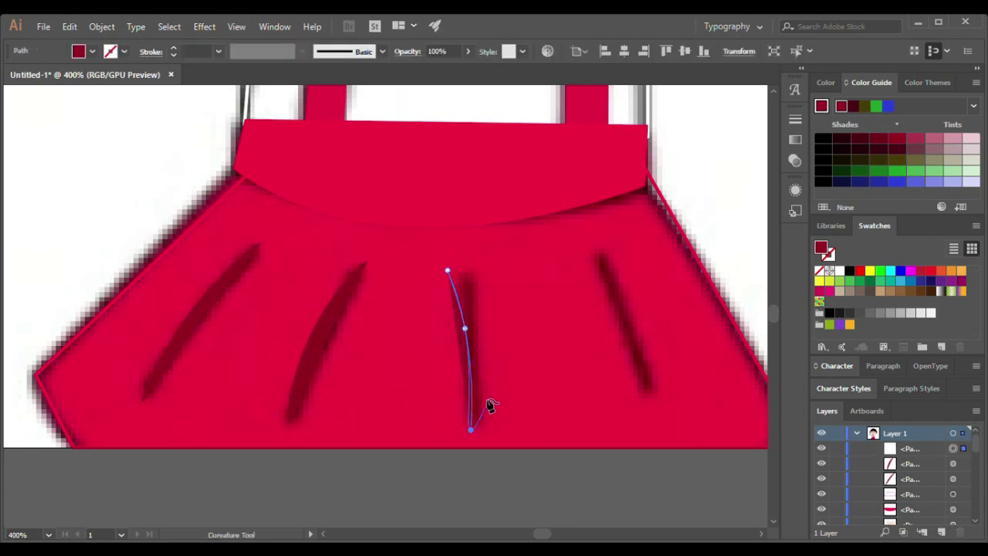
{"action": "key", "text": "Escape"}
{"action": "left_click", "coordinate": [589, 254]}
{"action": "left_click", "coordinate": [621, 306]}
{"action": "left_click", "coordinate": [641, 406]}
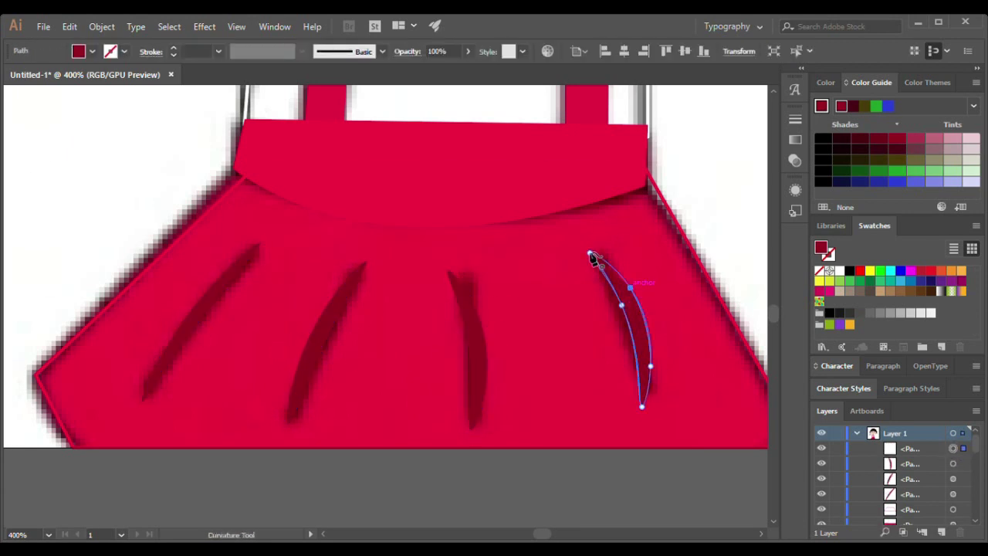
{"action": "left_click", "coordinate": [590, 254]}
{"action": "scroll", "coordinate": [580, 382], "scroll_direction": "down", "scroll_amount": 2}
{"action": "scroll", "coordinate": [425, 280], "scroll_direction": "down", "scroll_amount": 2}
Send the shirt shape back behind the suspenders and collar
{"action": "scroll", "coordinate": [392, 330], "scroll_direction": "down", "scroll_amount": 1}
{"action": "key", "text": "v"}
{"action": "left_click", "coordinate": [467, 318]}
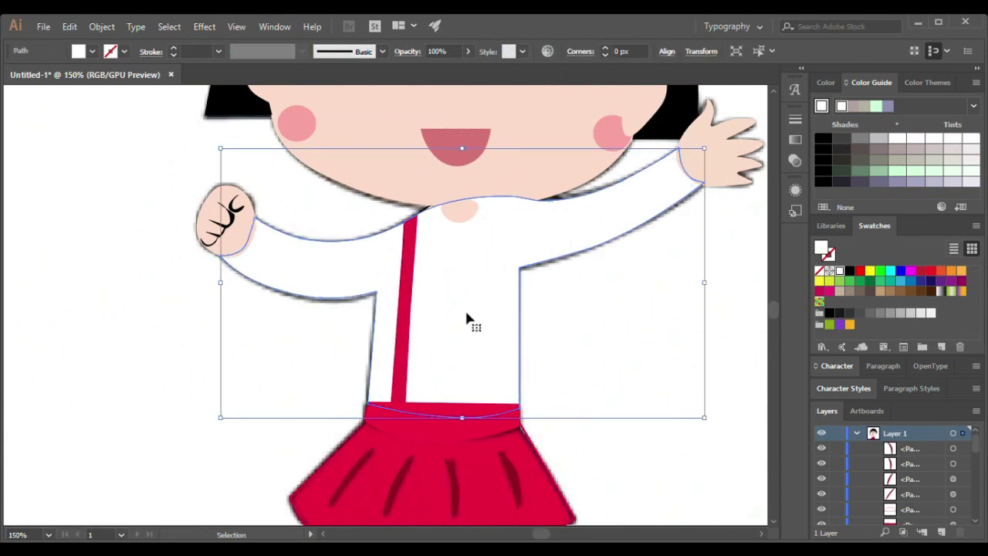
{"action": "key", "text": "a"}
{"action": "key", "text": "ctrl+shift+bracketleft"}
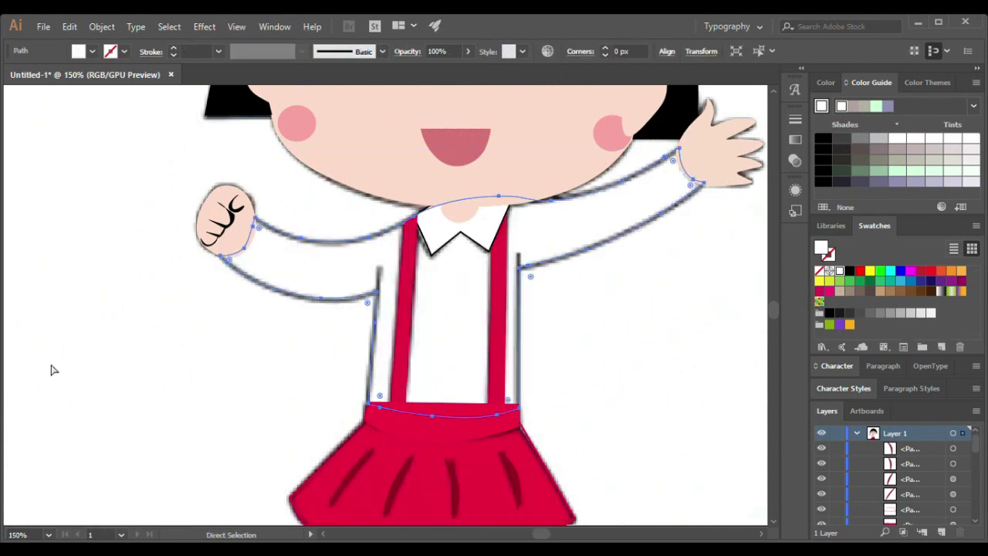
{"action": "left_click", "coordinate": [108, 363]}
{"action": "scroll", "coordinate": [193, 347], "scroll_direction": "down", "scroll_amount": 1}
Send the red waistband behind the shirt
{"action": "key", "text": "v"}
{"action": "left_click", "coordinate": [518, 212]}
{"action": "scroll", "coordinate": [327, 372], "scroll_direction": "up", "scroll_amount": 1}
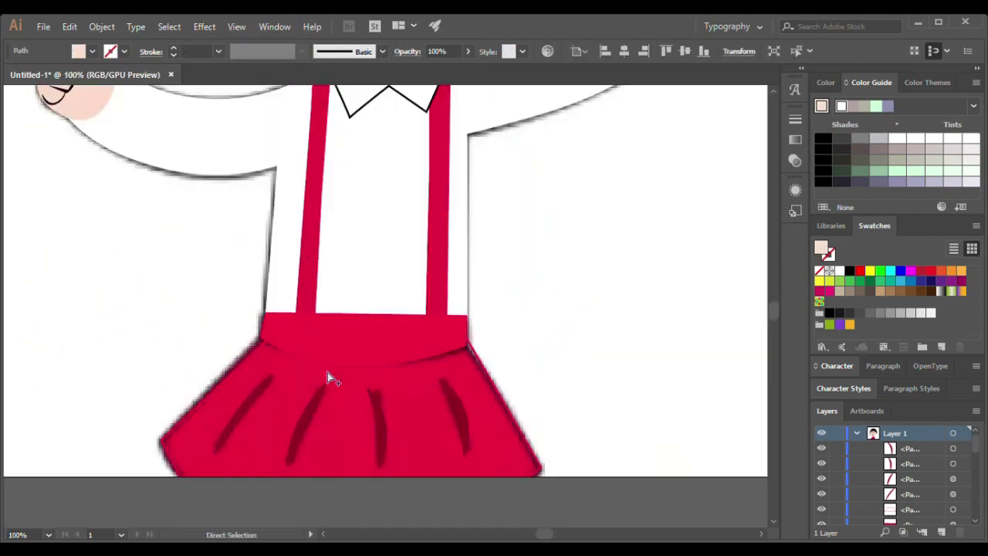
{"action": "left_click", "coordinate": [362, 347]}
{"action": "left_click", "coordinate": [301, 324]}
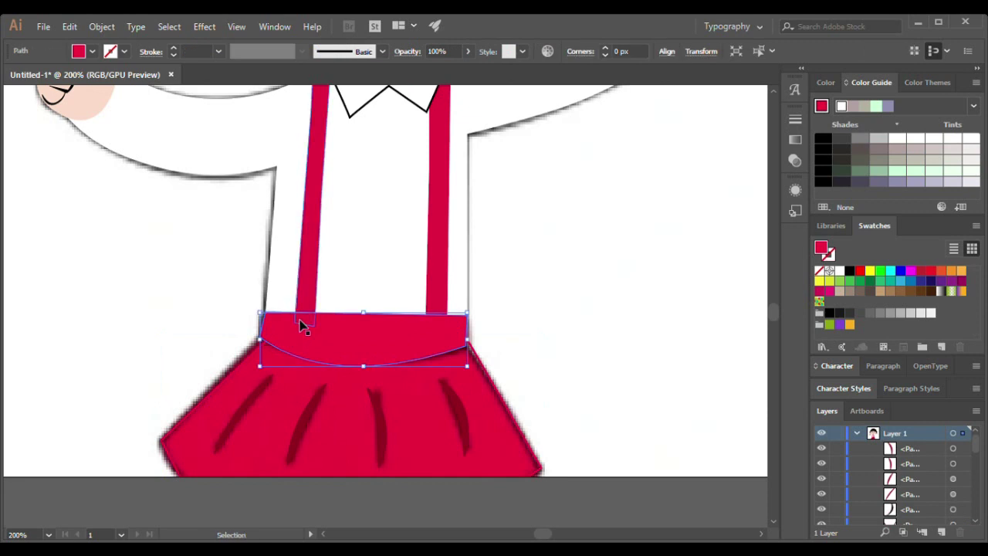
{"action": "key", "text": "ctrl+shift+bracketleft"}
Check the shirt and waistband paths with the Direct Selection tool
{"action": "key", "text": "ctrl+minus"}
{"action": "left_click", "coordinate": [580, 346]}
{"action": "key", "text": "a"}
{"action": "left_click", "coordinate": [463, 320]}
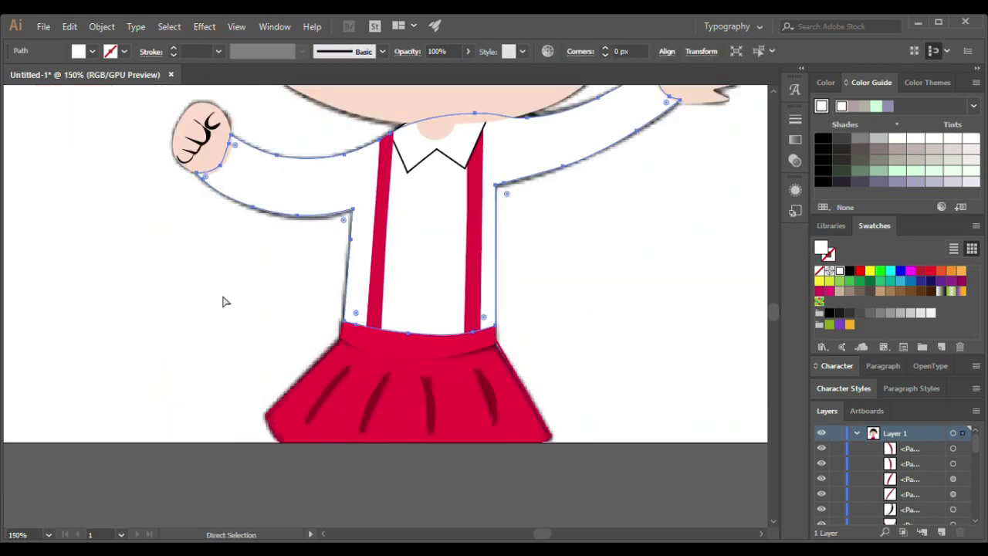
{"action": "left_click", "coordinate": [14, 402]}
{"action": "scroll", "coordinate": [468, 185], "scroll_direction": "up", "scroll_amount": 1, "text": "alt"}
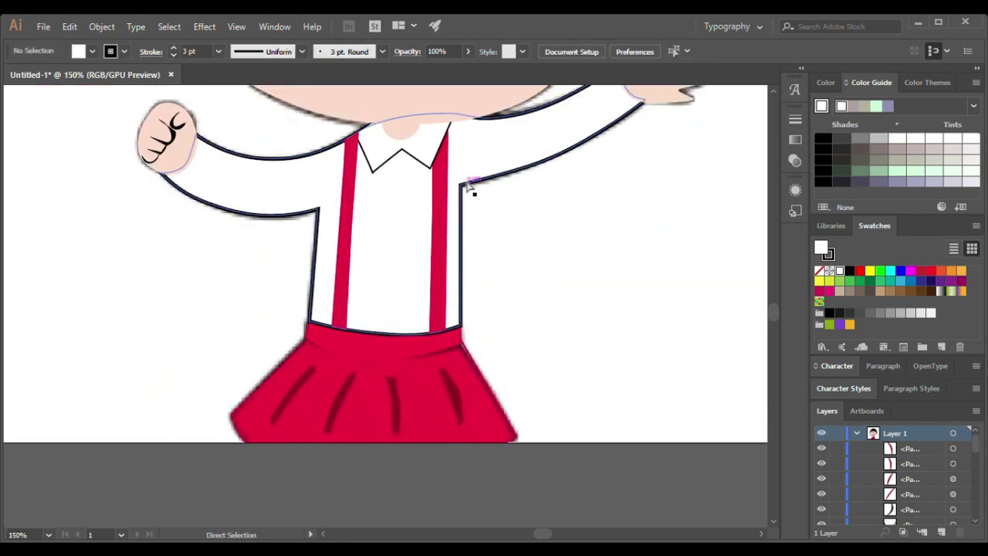
{"action": "scroll", "coordinate": [386, 309], "scroll_direction": "up", "scroll_amount": 1, "text": "alt"}
{"action": "left_click", "coordinate": [288, 424]}
{"action": "left_click", "coordinate": [681, 304]}
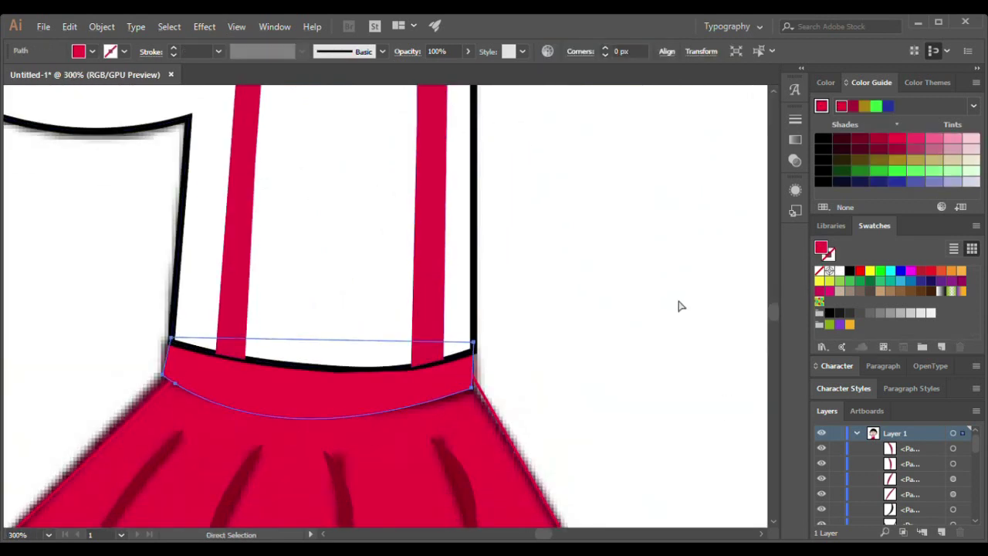
{"action": "scroll", "coordinate": [540, 302], "scroll_direction": "down", "scroll_amount": 2, "text": "alt"}
Give the waistband a black 2 pt outline
{"action": "left_click", "coordinate": [369, 351]}
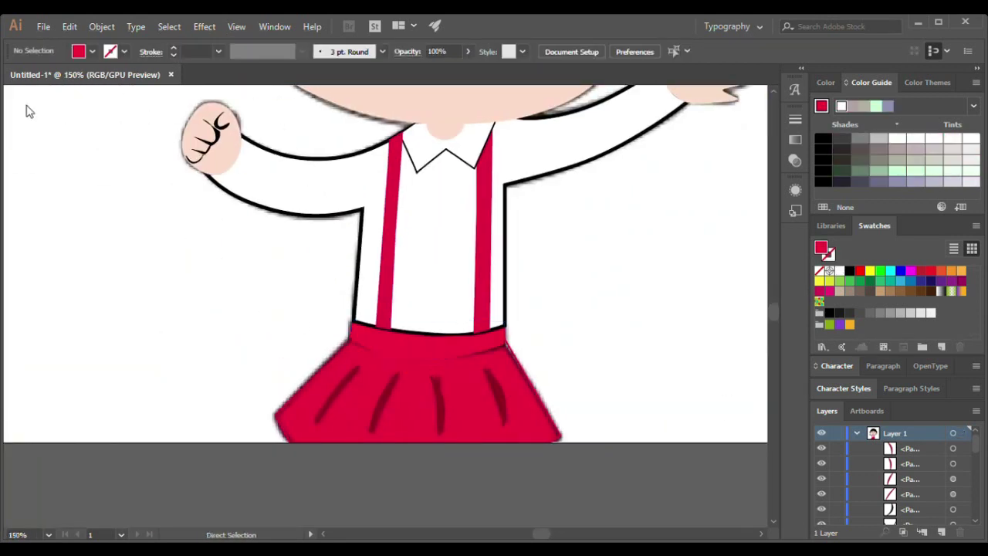
{"action": "key", "text": "v"}
{"action": "left_click", "coordinate": [175, 46]}
{"action": "scroll", "coordinate": [386, 368], "scroll_direction": "up", "scroll_amount": 1, "text": "alt"}
{"action": "left_click", "coordinate": [146, 375]}
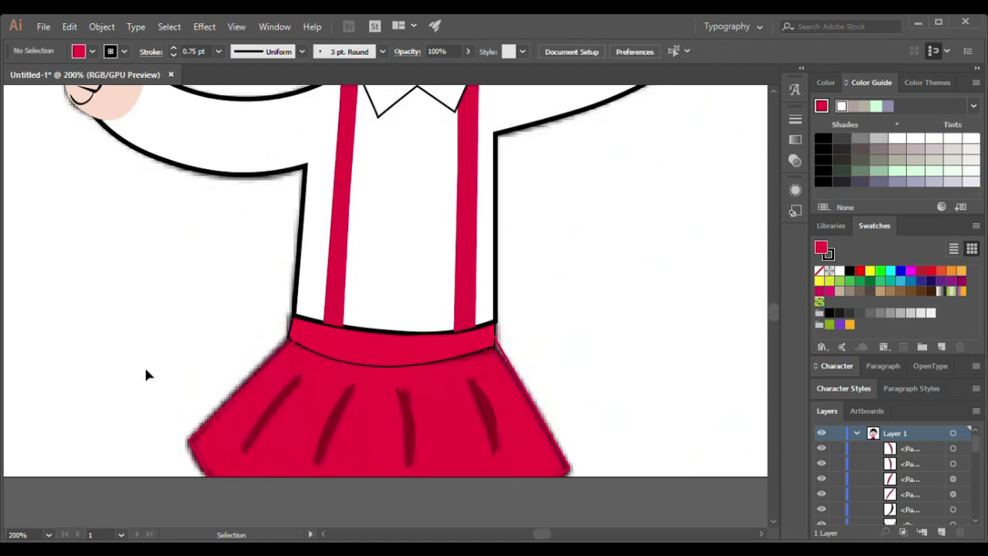
{"action": "left_click", "coordinate": [308, 325]}
{"action": "left_click", "coordinate": [173, 48]}
{"action": "left_click", "coordinate": [238, 423]}
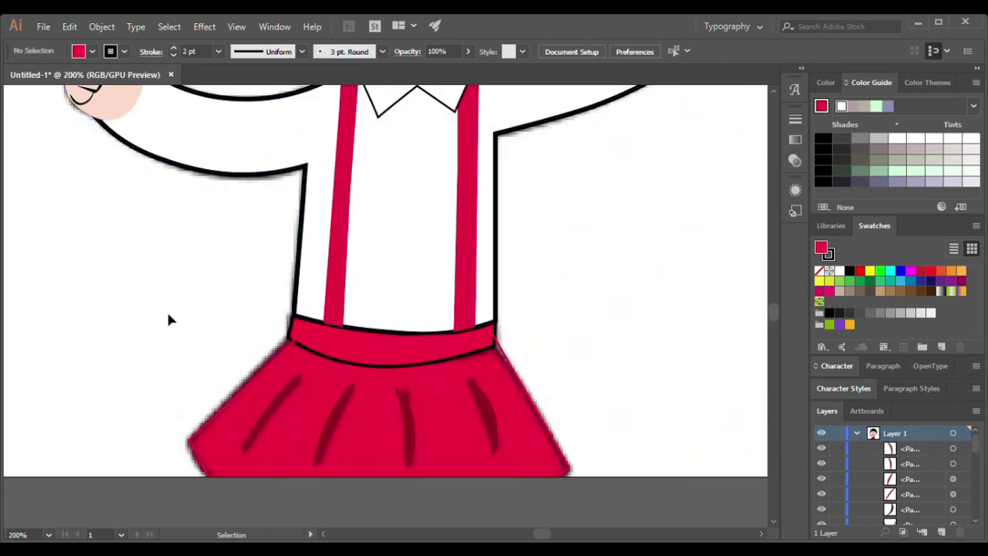
Select the red skirt body with the Direct Selection tool
{"action": "key", "text": "a"}
{"action": "left_click", "coordinate": [325, 409]}
{"action": "left_click", "coordinate": [39, 368]}
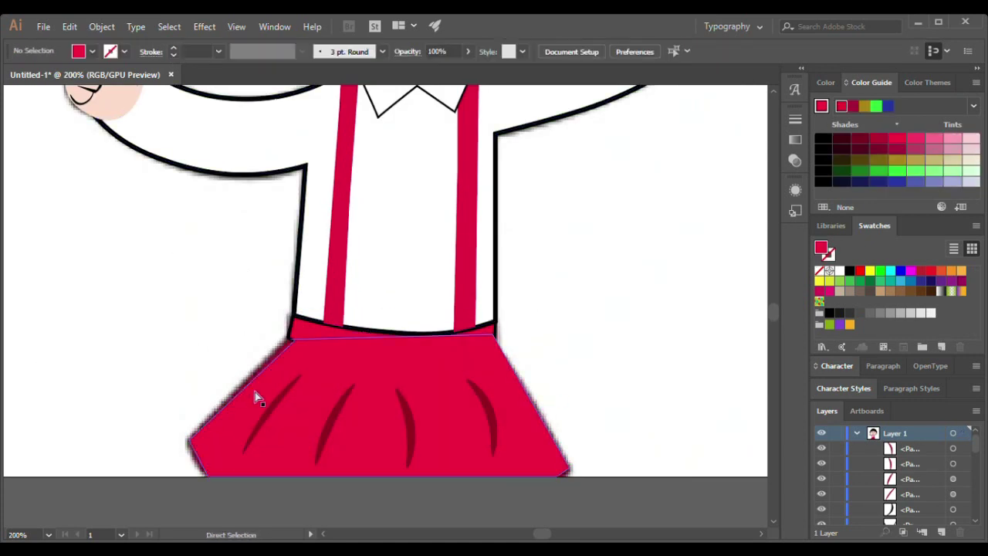
{"action": "left_click", "coordinate": [239, 394]}
Apply default fill and stroke to the skirt and send it behind the waistband
{"action": "key", "text": "d"}
{"action": "key", "text": "v"}
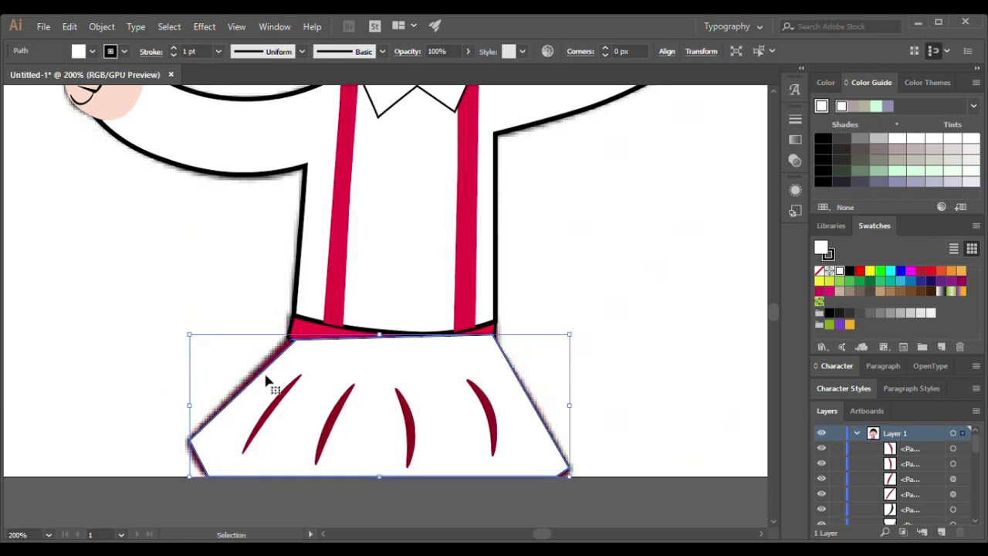
{"action": "key", "text": "ctrl+shift+bracketleft"}
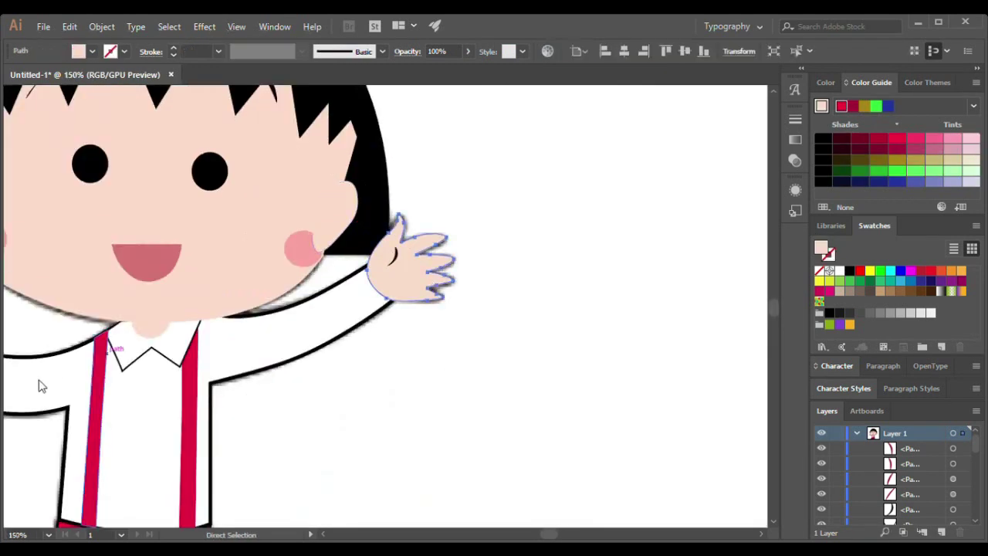
Give the waving hand and the fist black outlines
{"action": "key", "text": "d"}
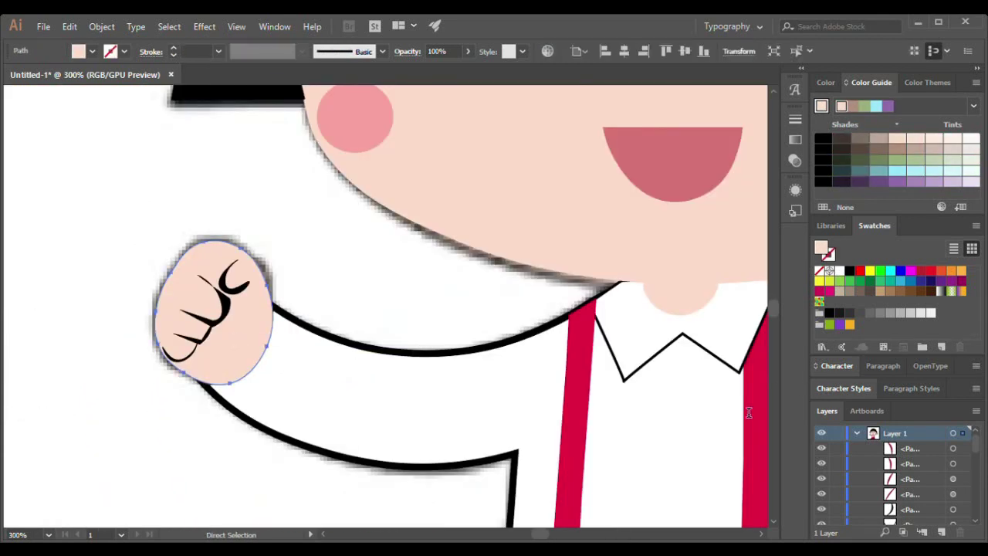
{"action": "key", "text": "d"}
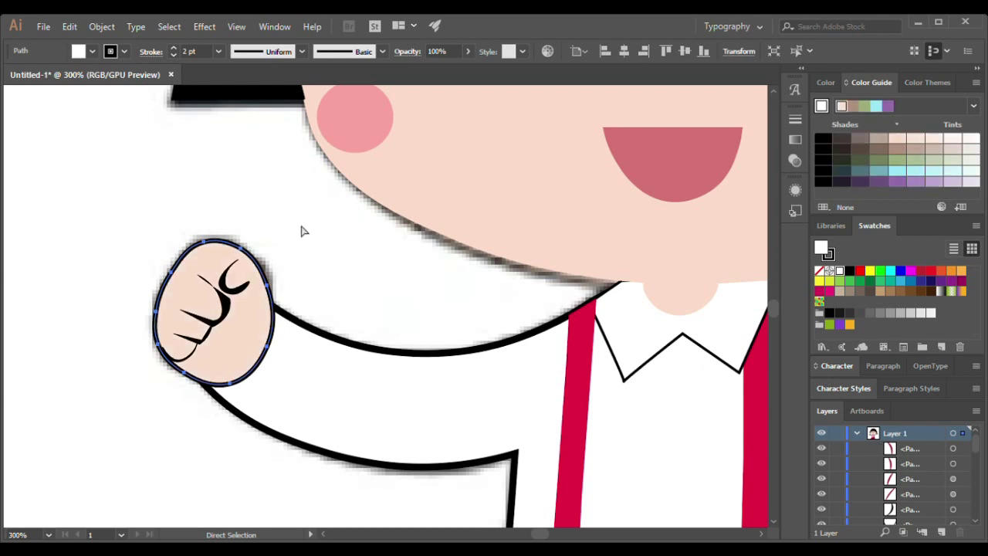
{"action": "left_click", "coordinate": [302, 229]}
{"action": "key", "text": "ctrl+1"}
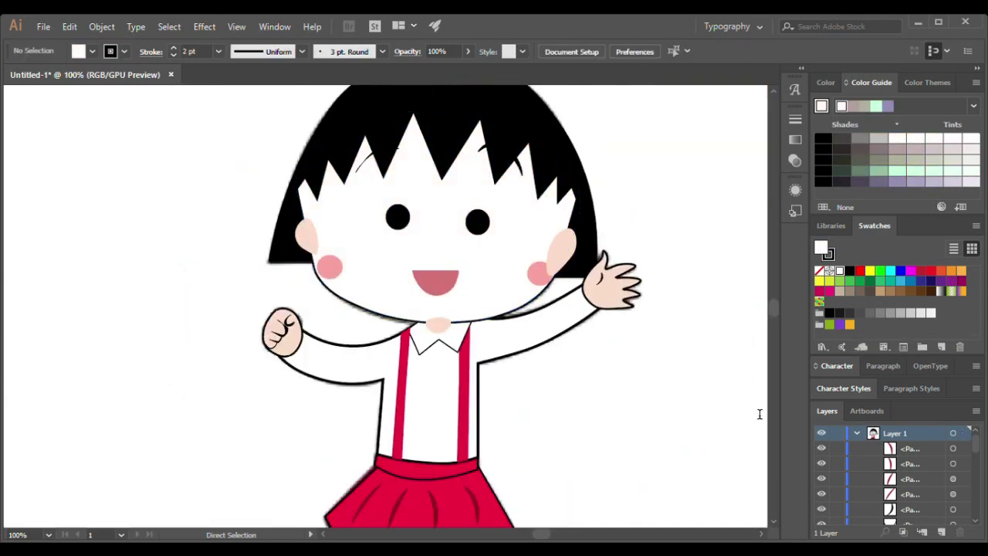
Give the ear a black outline while restoring its peach skin fill
{"action": "left_click", "coordinate": [348, 232]}
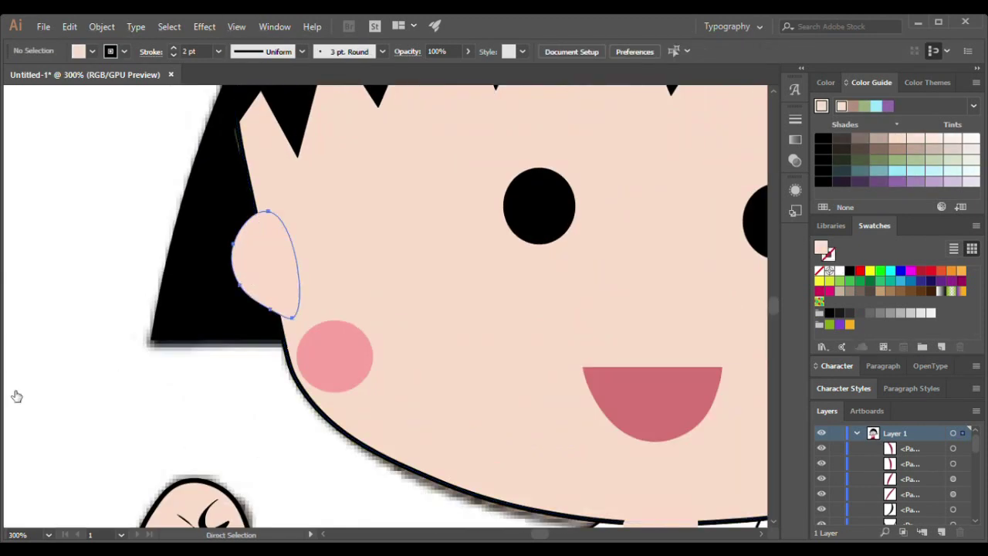
{"action": "key", "text": "d"}
{"action": "left_click", "coordinate": [273, 269]}
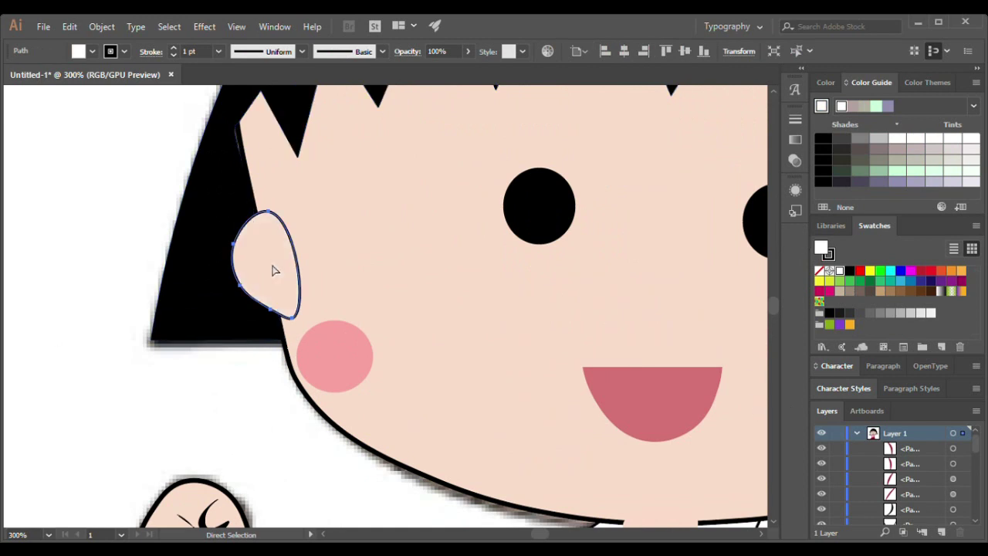
{"action": "key", "text": "v"}
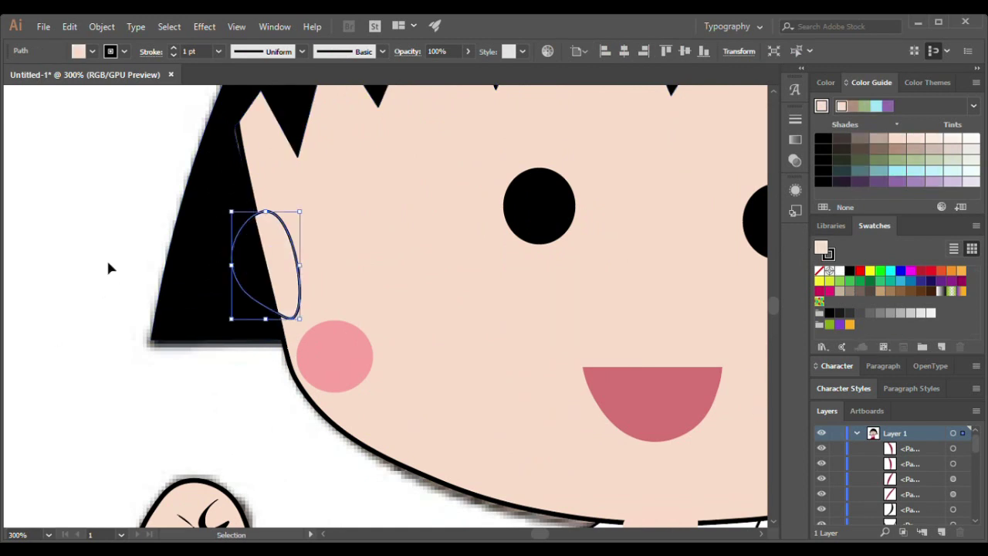
Nudge the chin shape into place under the face
{"action": "key", "text": "a"}
{"action": "left_click", "coordinate": [254, 232]}
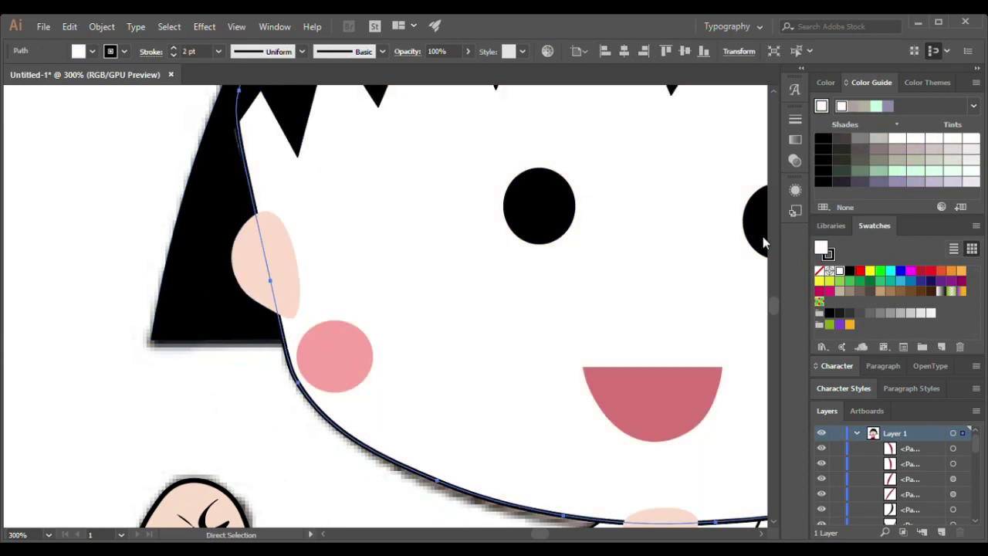
{"action": "key", "text": "ctrl+0"}
{"action": "scroll", "coordinate": [325, 319], "scroll_direction": "up", "scroll_amount": 5}
{"action": "left_click", "coordinate": [127, 312]}
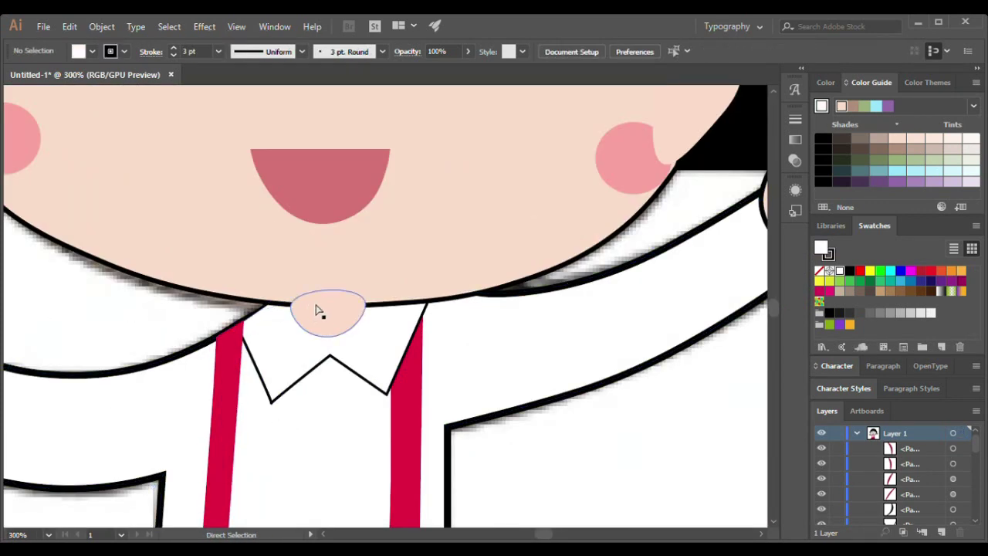
{"action": "left_click_drag", "start_coordinate": [320, 308], "coordinate": [323, 318]}
{"action": "key", "text": "ctrl+0"}
{"action": "left_click", "coordinate": [11, 110]}
Duplicate all the artwork, shift the copy right, fill it black and send it behind
{"action": "key", "text": "v"}
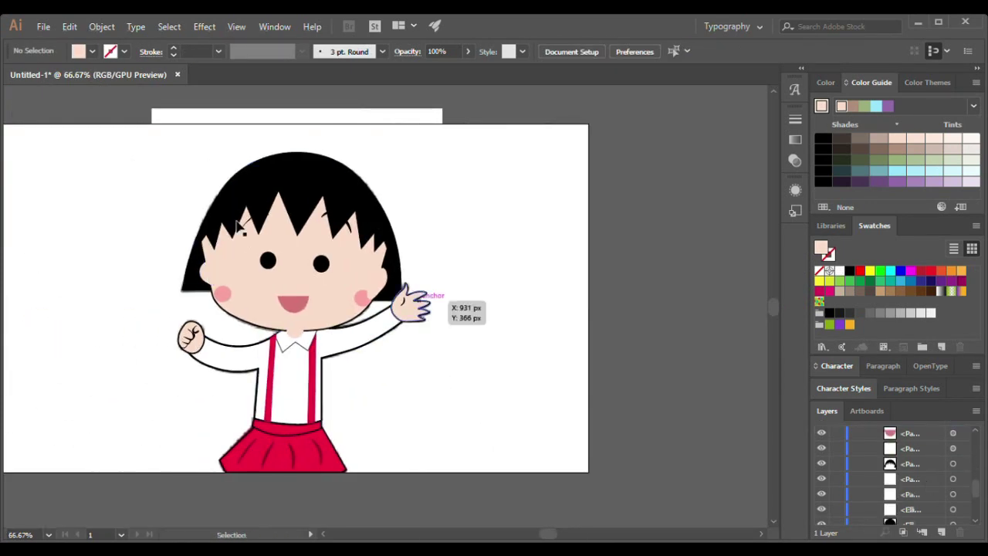
{"action": "key", "text": "ctrl+minus"}
{"action": "scroll", "coordinate": [841, 482], "scroll_direction": "down", "scroll_amount": 3}
{"action": "scroll", "coordinate": [845, 517], "scroll_direction": "down", "scroll_amount": 2}
{"action": "key", "text": "ctrl+0"}
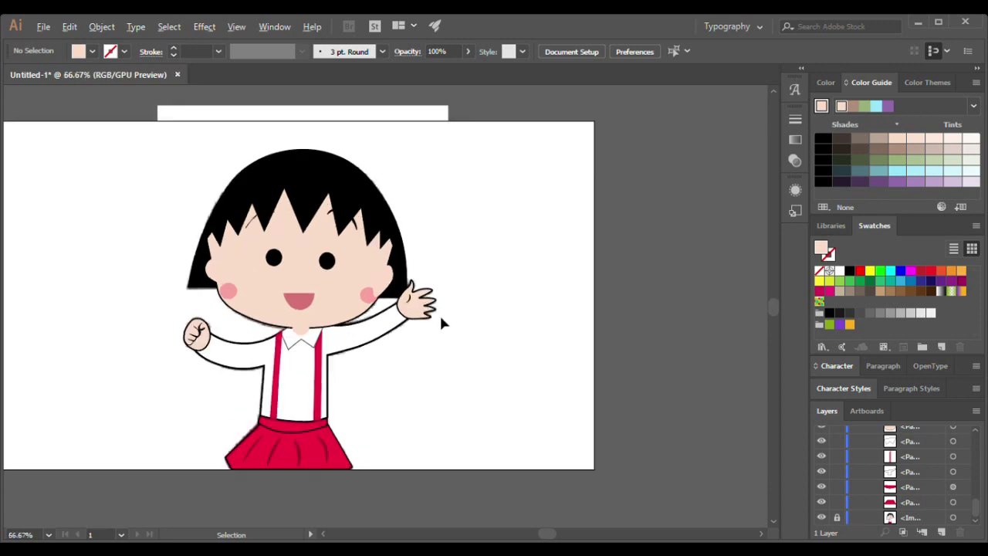
{"action": "key", "text": "ctrl+a"}
{"action": "left_click_drag", "start_coordinate": [371, 275], "coordinate": [397, 275]}
{"action": "left_click", "coordinate": [849, 312]}
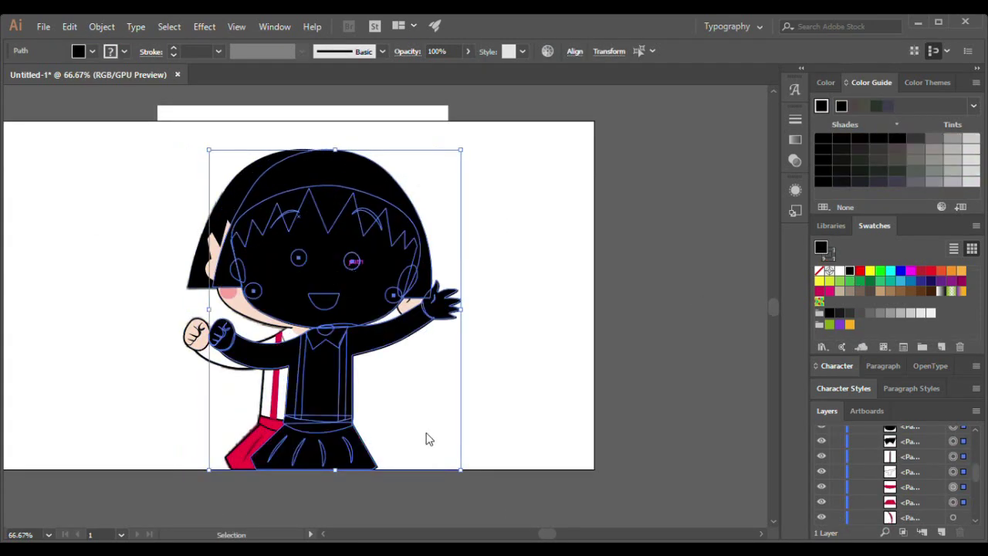
{"action": "key", "text": "ctrl+z"}
{"action": "left_click", "coordinate": [529, 283]}
Resize the whole character together with its black shadow
{"action": "key", "text": "ctrl+a"}
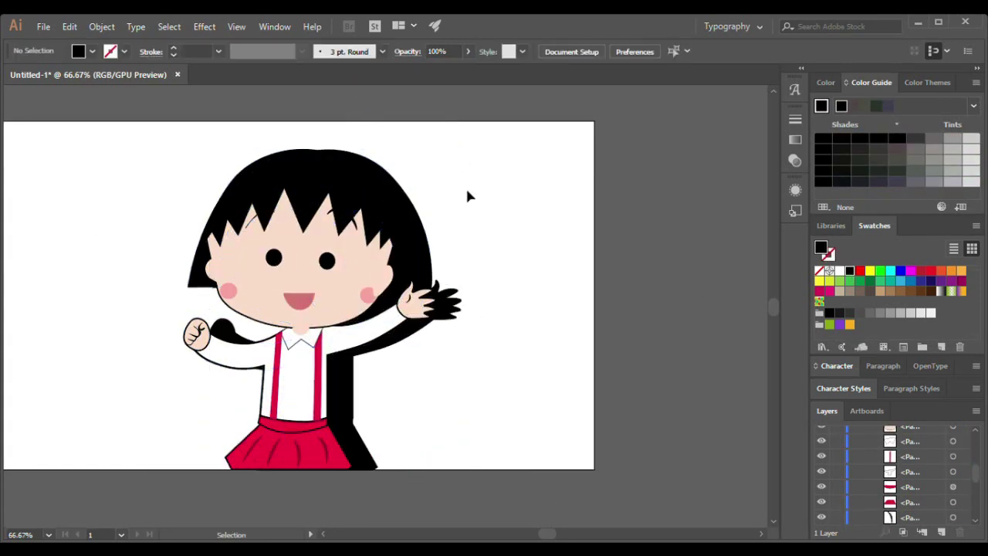
{"action": "key", "text": "ctrl+minus"}
{"action": "mouse_move", "coordinate": [268, 177]}
{"action": "left_mouse_down"}
{"action": "mouse_move", "coordinate": [256, 178]}
{"action": "mouse_move", "coordinate": [245, 161]}
{"action": "left_mouse_up"}
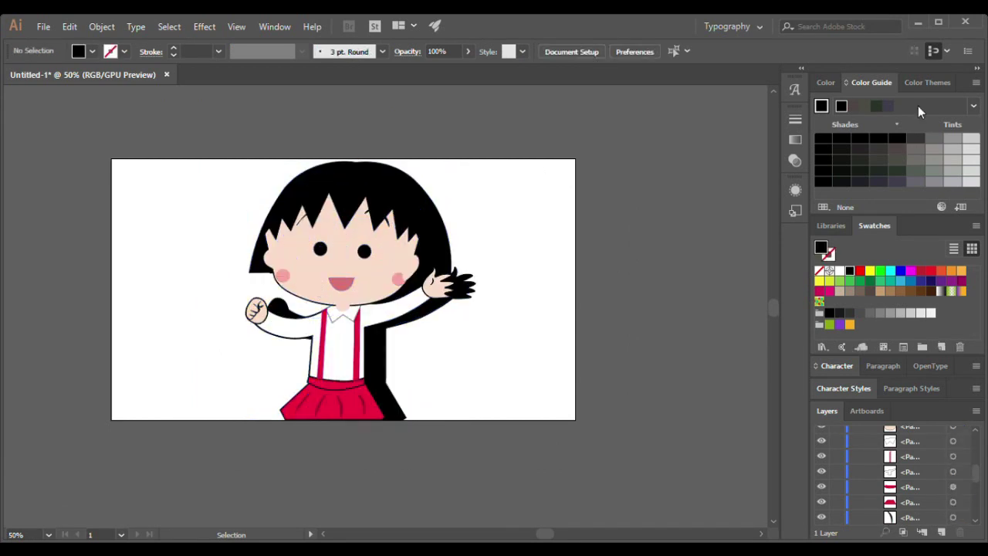